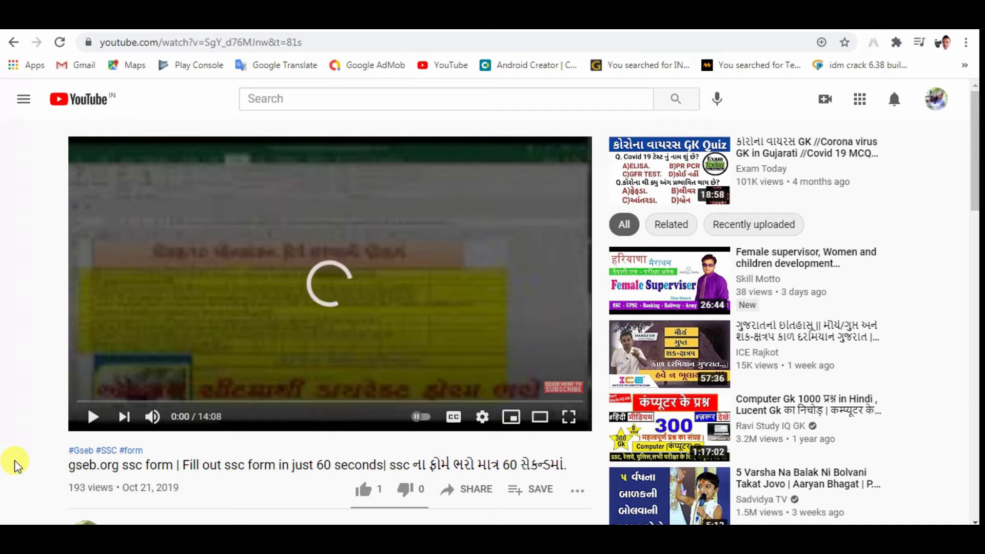
Play the SSC form tutorial video and scroll down to its description with the data sheet link.
{"action": "scroll", "coordinate": [134, 467], "scroll_direction": "down", "scroll_amount": 1}
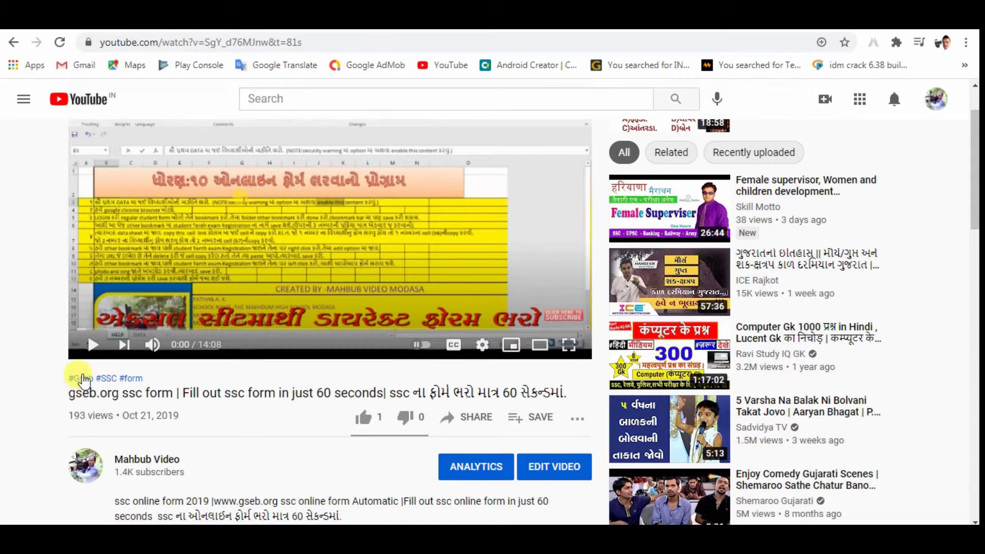
{"action": "left_click", "coordinate": [94, 351]}
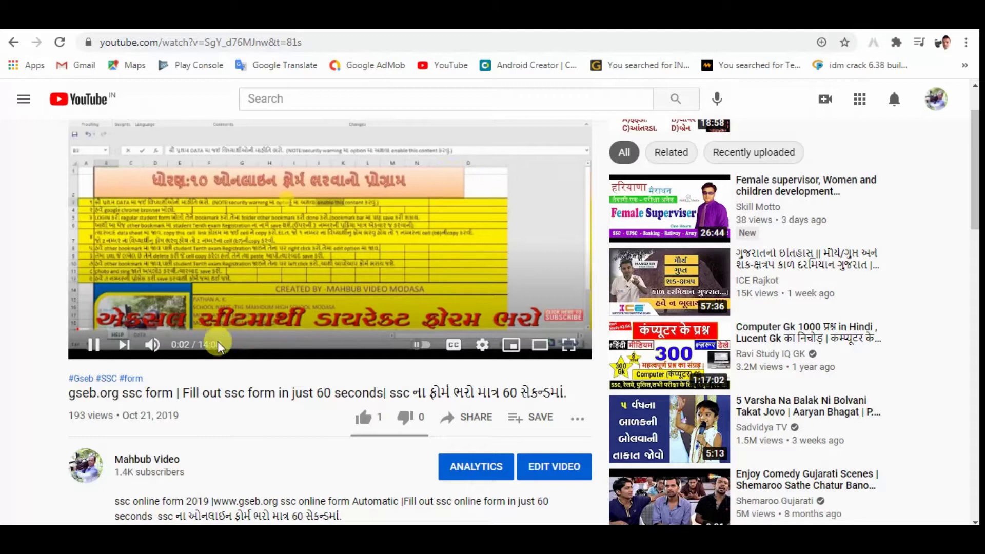
{"action": "scroll", "coordinate": [524, 385], "scroll_direction": "down", "scroll_amount": 2}
{"action": "scroll", "coordinate": [451, 352], "scroll_direction": "down", "scroll_amount": 1}
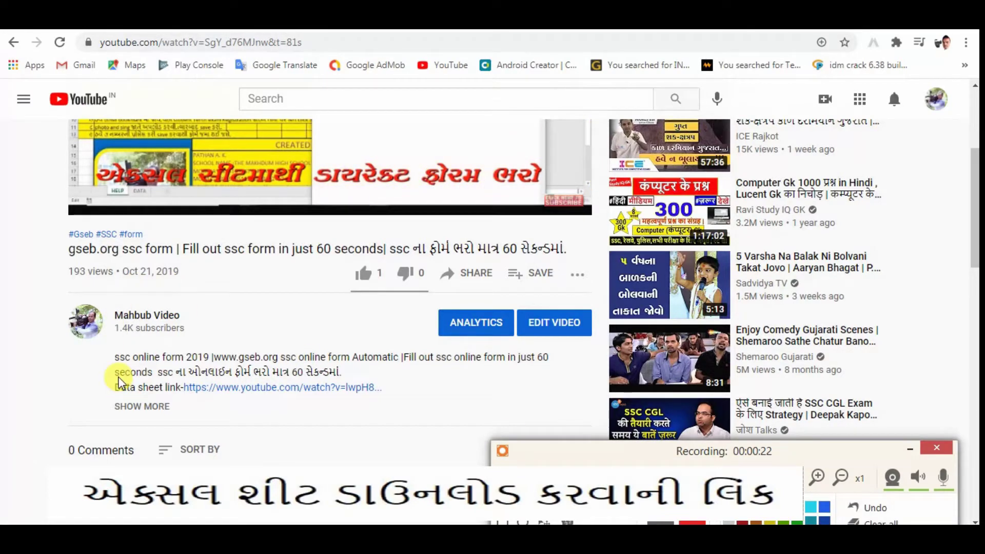
Expand the video description to reveal the 'photo size soft Demo' Google Drive link.
{"action": "left_click_drag", "start_coordinate": [110, 395], "coordinate": [171, 384]}
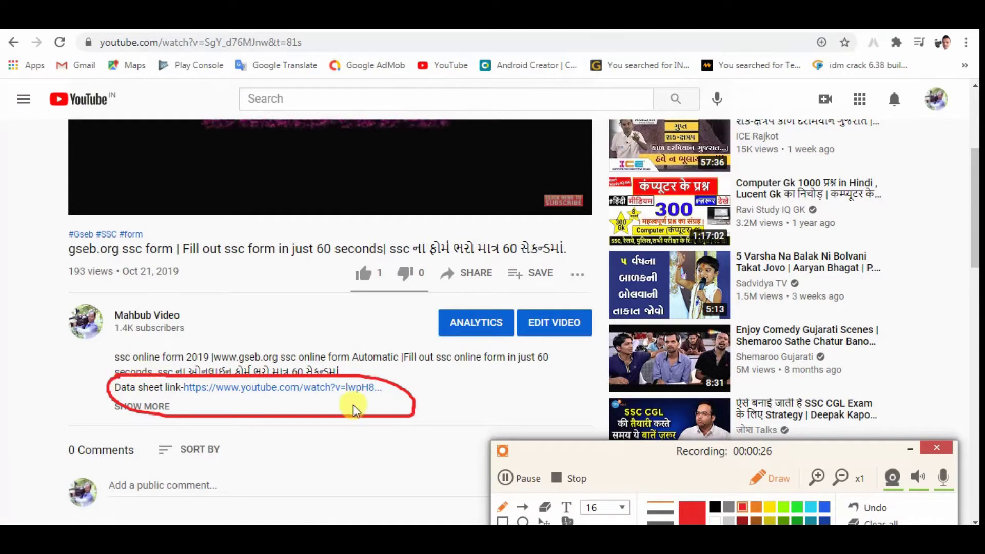
{"action": "left_click", "coordinate": [872, 523]}
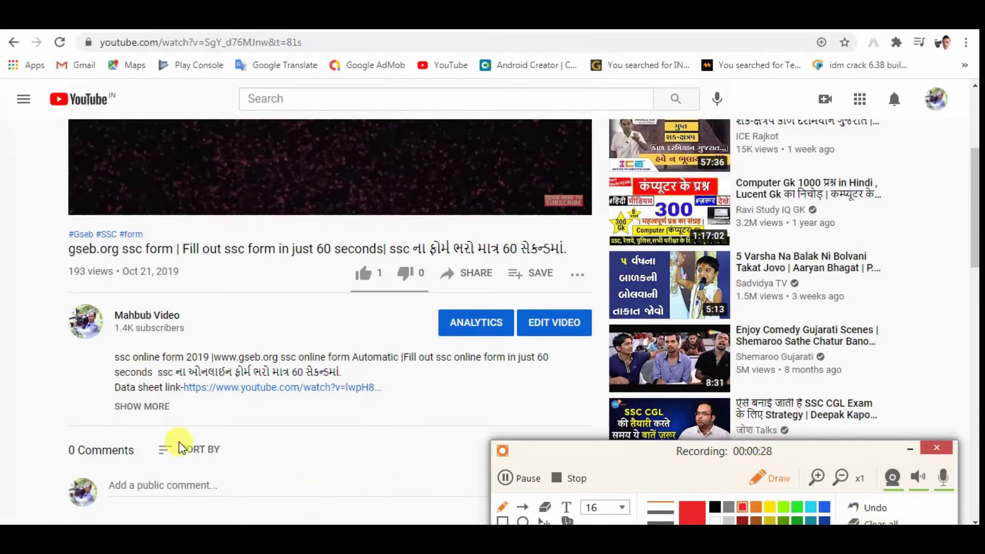
{"action": "left_click", "coordinate": [147, 406]}
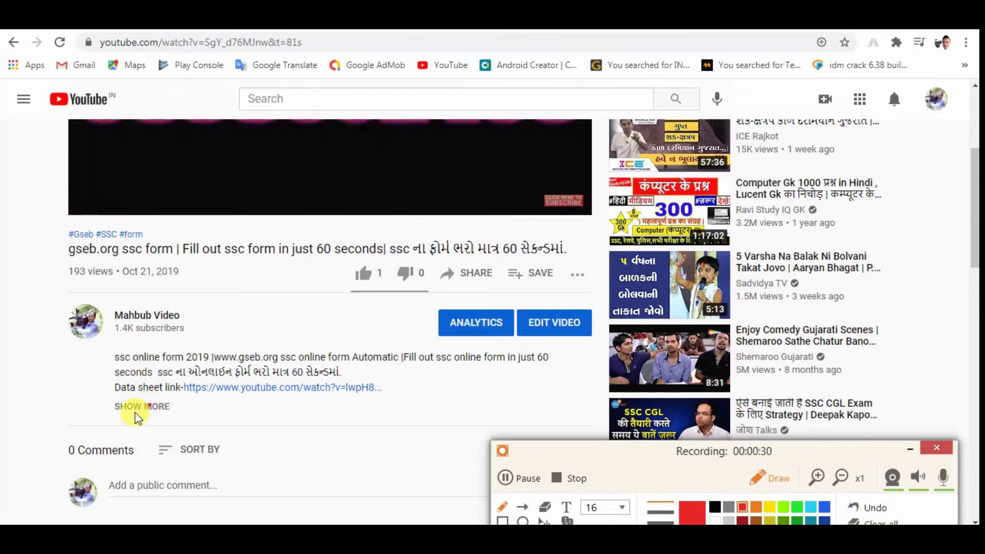
{"action": "left_click", "coordinate": [912, 453]}
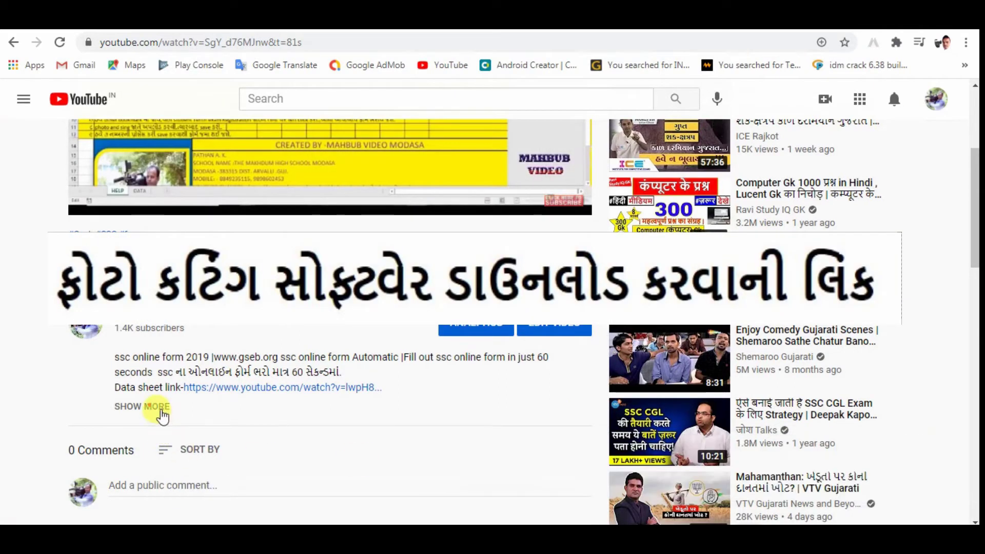
{"action": "left_click", "coordinate": [161, 409]}
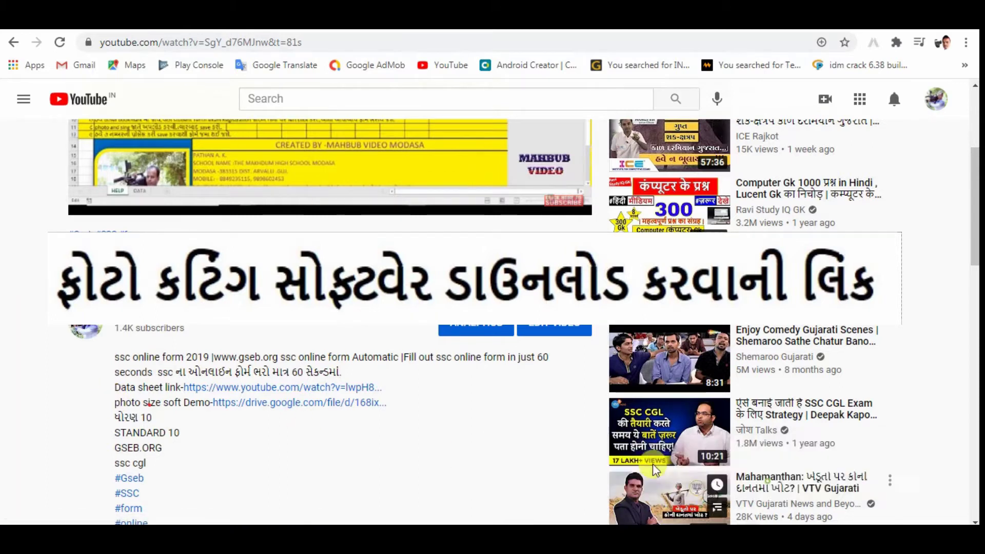
{"action": "mouse_move", "coordinate": [122, 399]}
{"action": "left_mouse_down"}
{"action": "mouse_move", "coordinate": [344, 418]}
{"action": "mouse_move", "coordinate": [153, 409]}
{"action": "left_mouse_up"}
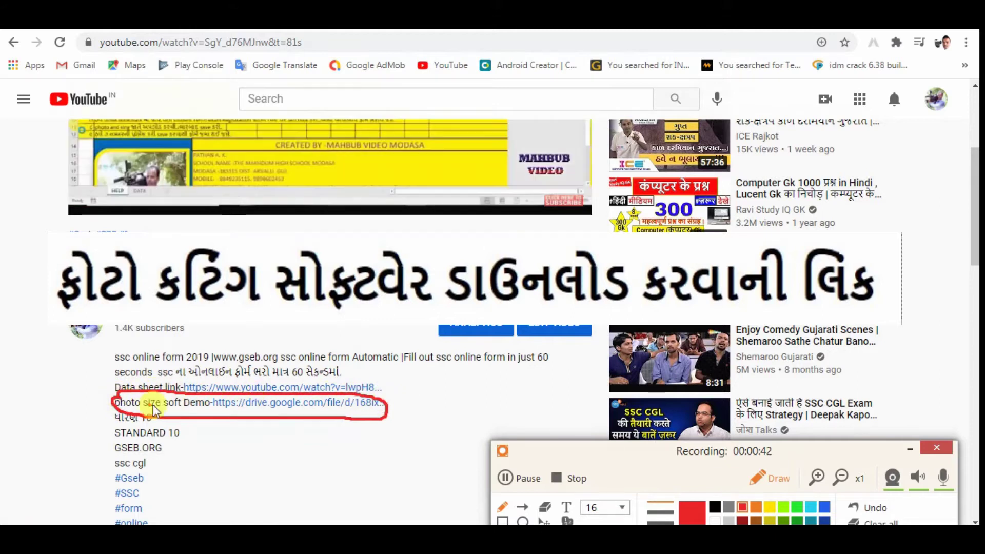
{"action": "left_click", "coordinate": [776, 481]}
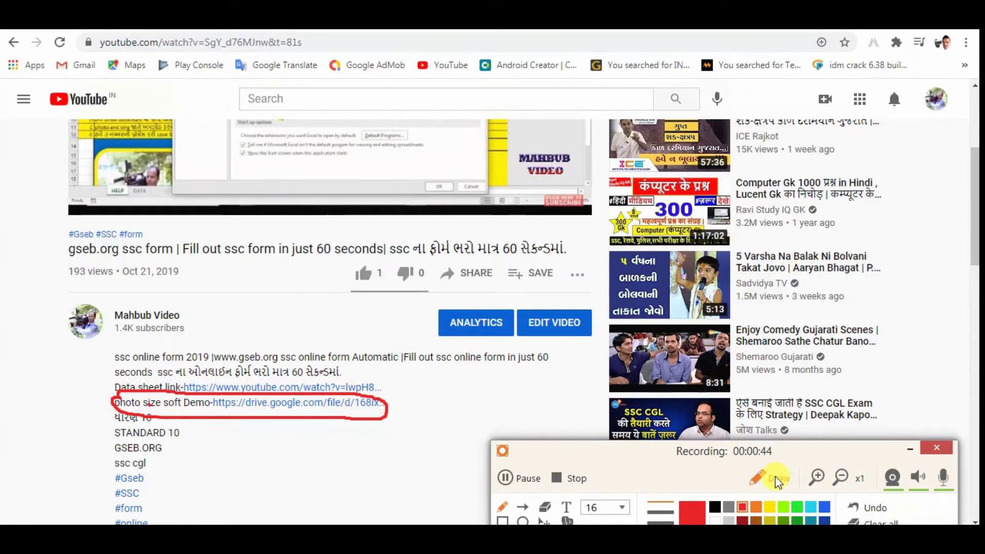
{"action": "left_click", "coordinate": [882, 522]}
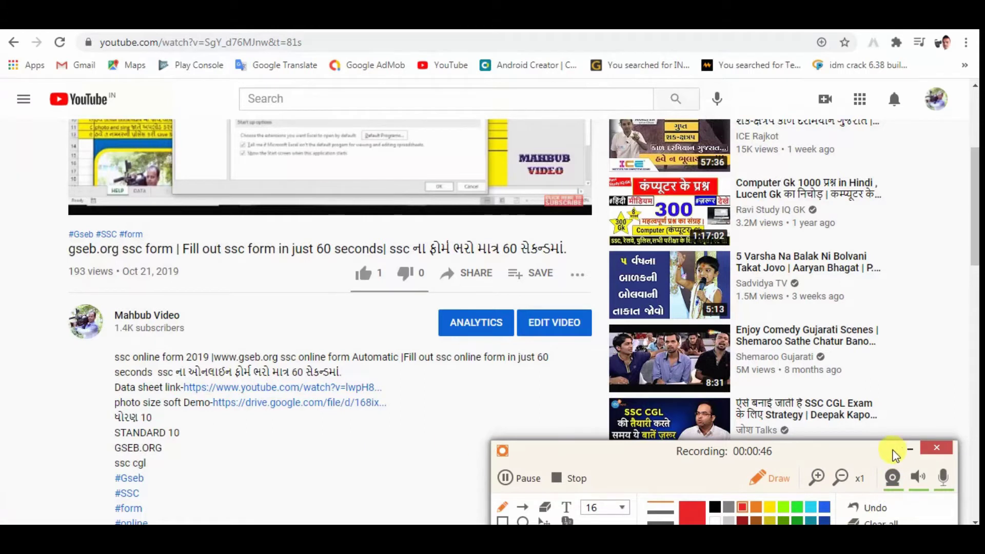
{"action": "left_click", "coordinate": [911, 449]}
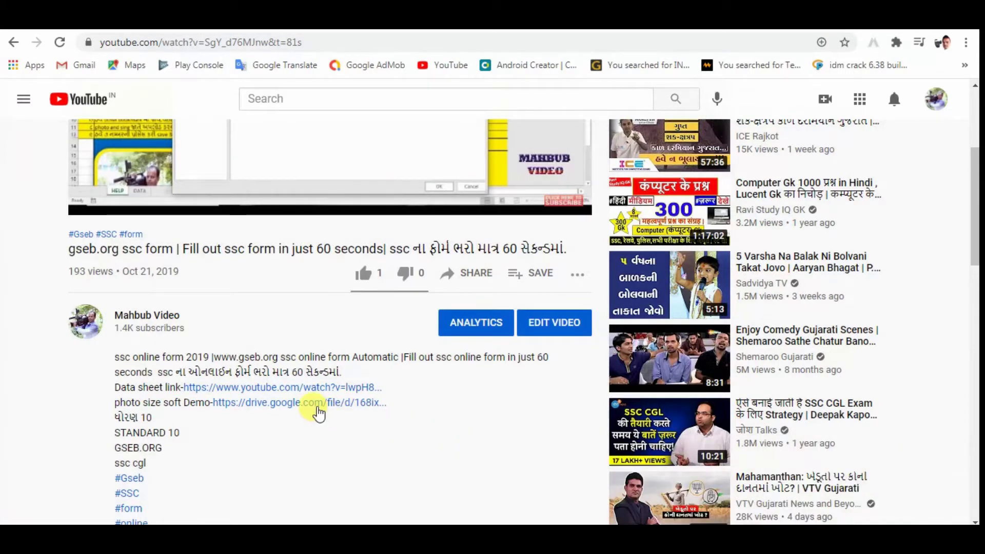
Download Alpha Image Resizer.rar from the Google Drive link with IDM into the Compressed folder.
{"action": "left_click", "coordinate": [317, 405]}
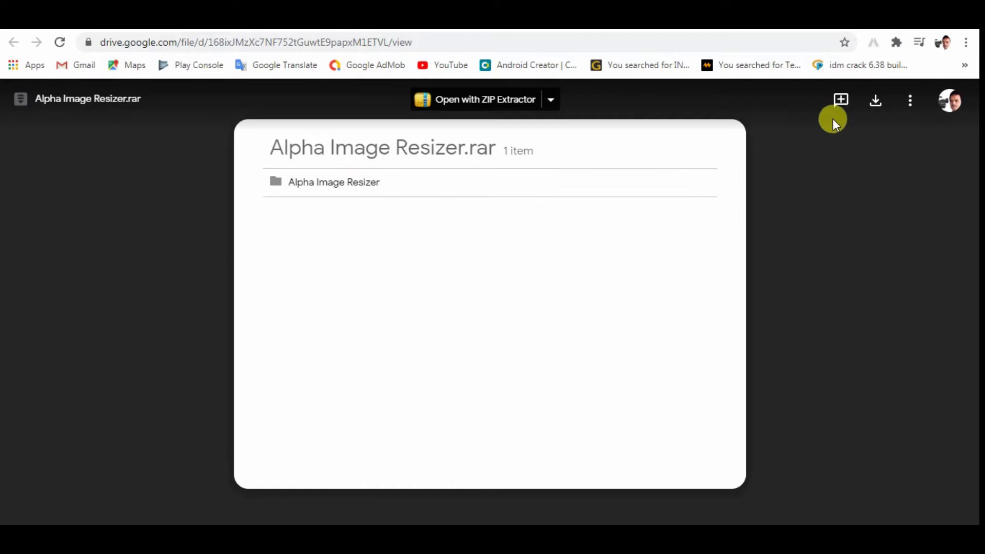
{"action": "left_click", "coordinate": [875, 102]}
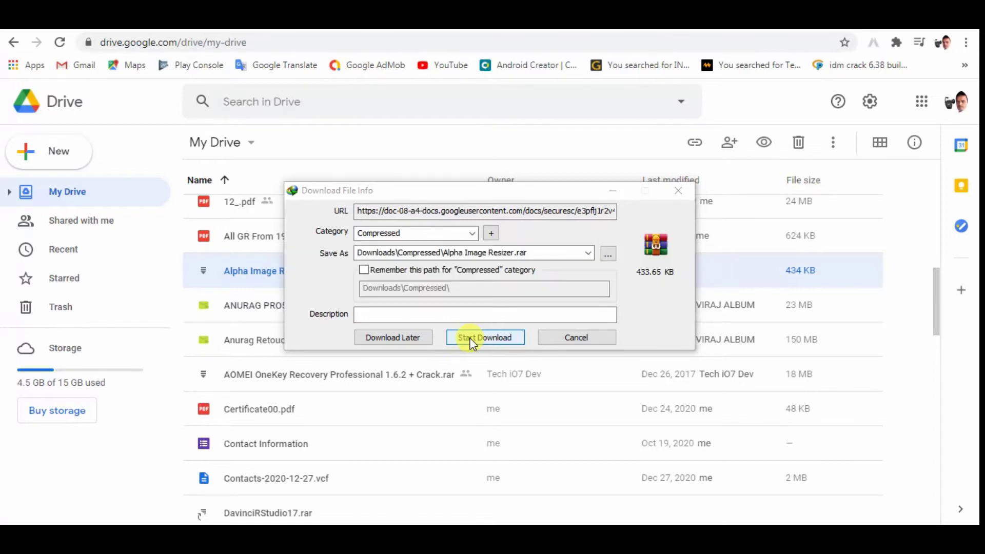
{"action": "left_click", "coordinate": [471, 340]}
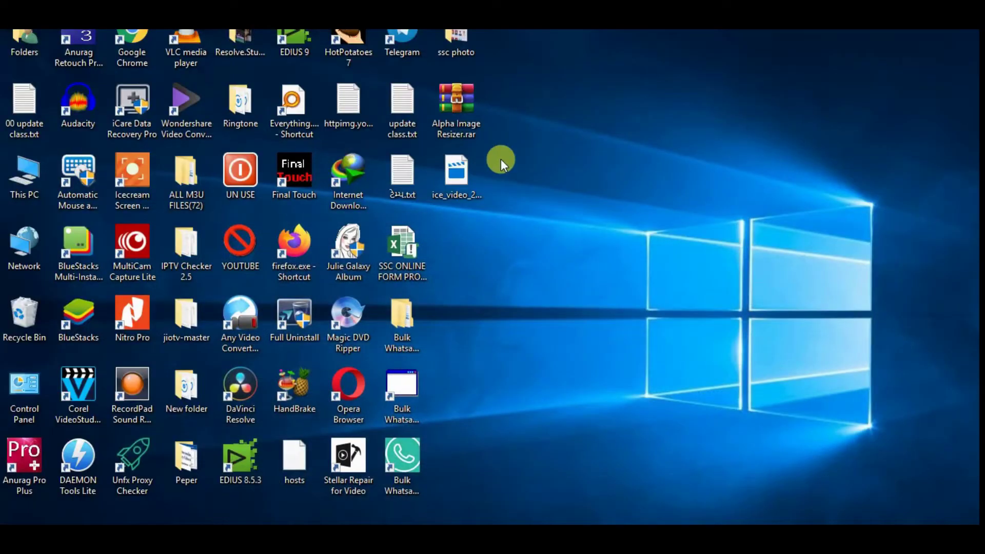
Extract Alpha Image Resizer.rar to a Desktop folder with the WinRAR Wizard and open that folder.
{"action": "double_click", "coordinate": [461, 117]}
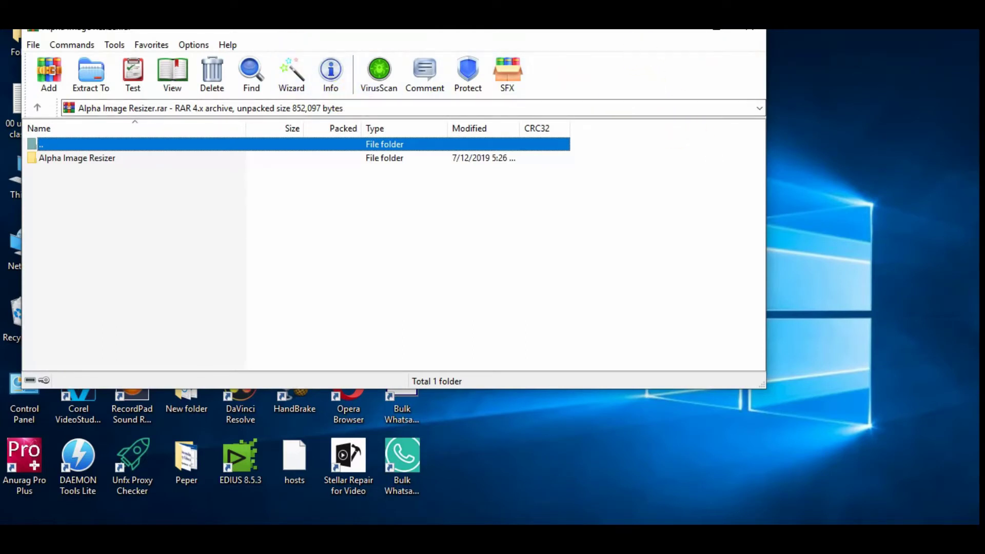
{"action": "left_click_drag", "start_coordinate": [436, 26], "coordinate": [526, 117]}
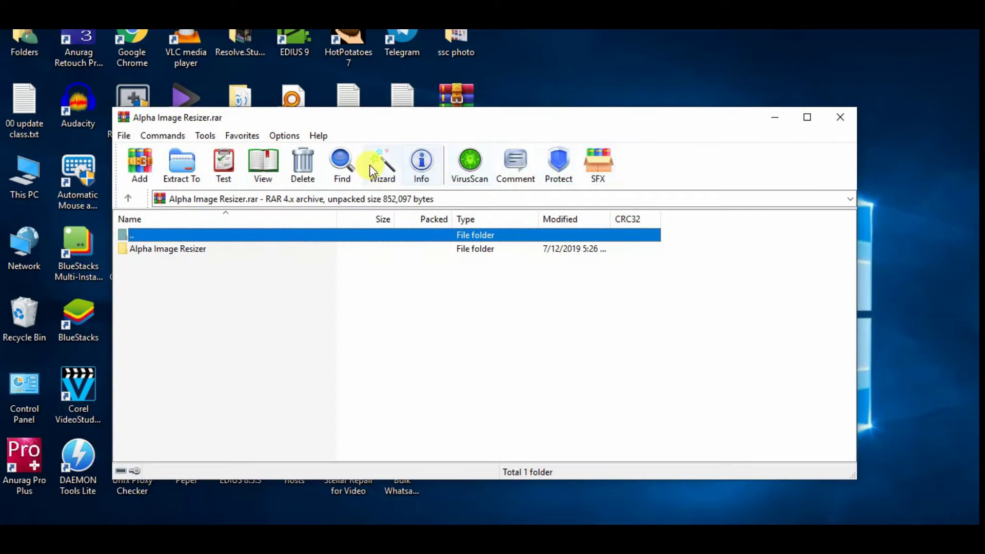
{"action": "left_click", "coordinate": [380, 169]}
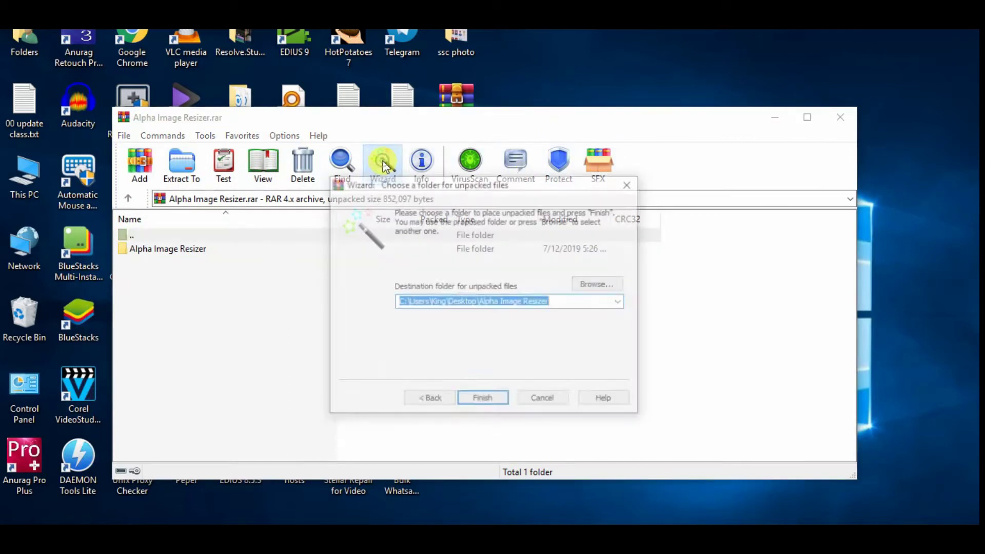
{"action": "left_click", "coordinate": [482, 404]}
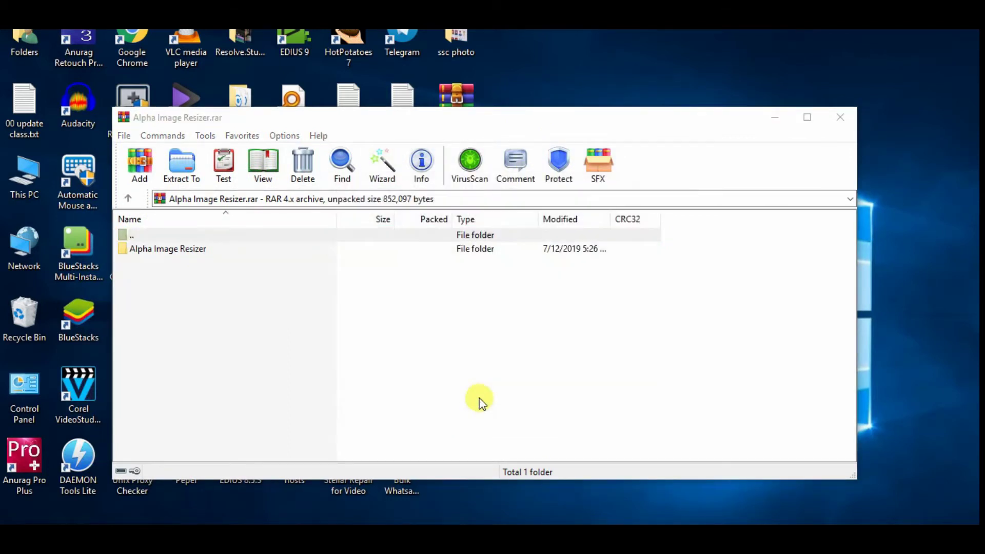
{"action": "double_click", "coordinate": [221, 141]}
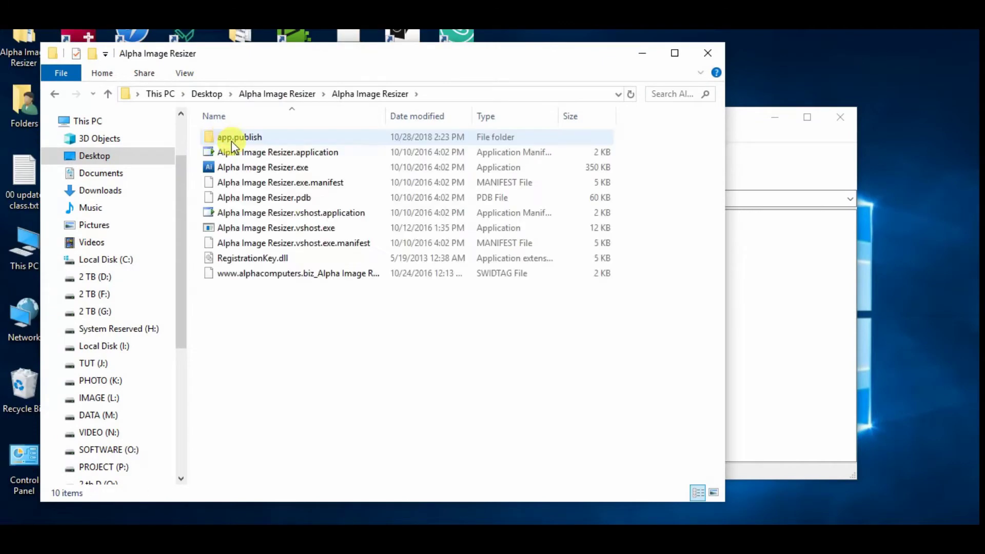
Test-launch Alpha Image Resizer.exe and its vshost version, running vshost as administrator.
{"action": "left_click", "coordinate": [853, 121]}
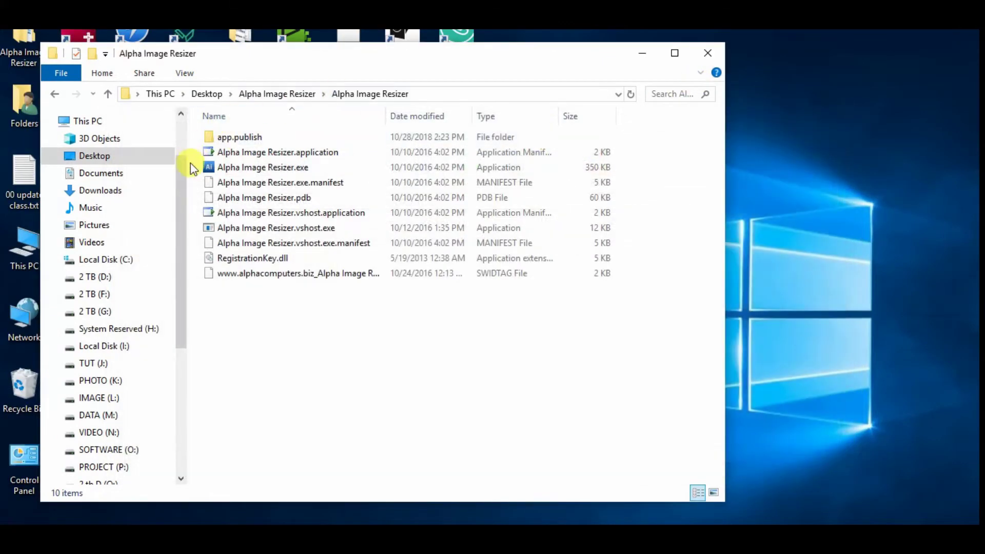
{"action": "double_click", "coordinate": [239, 169]}
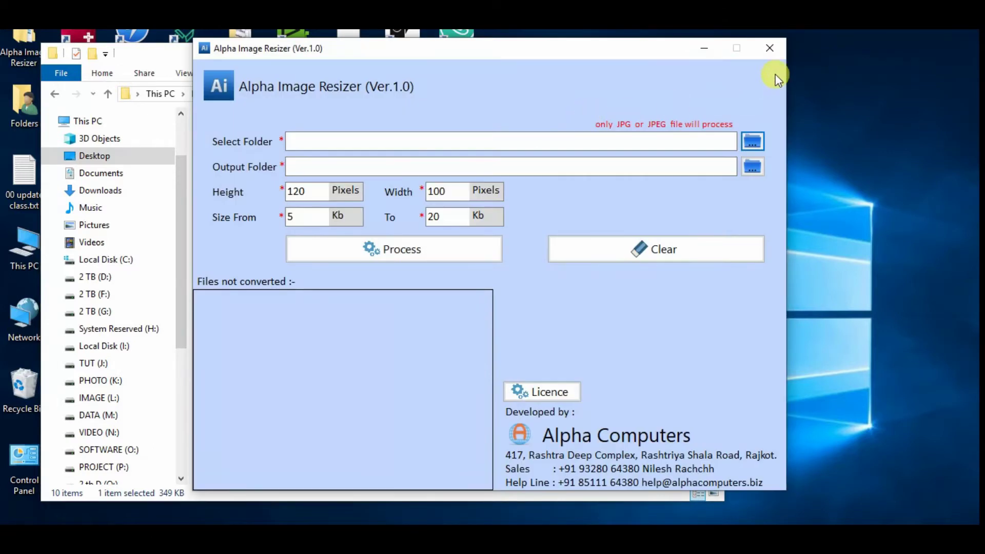
{"action": "left_click", "coordinate": [770, 48]}
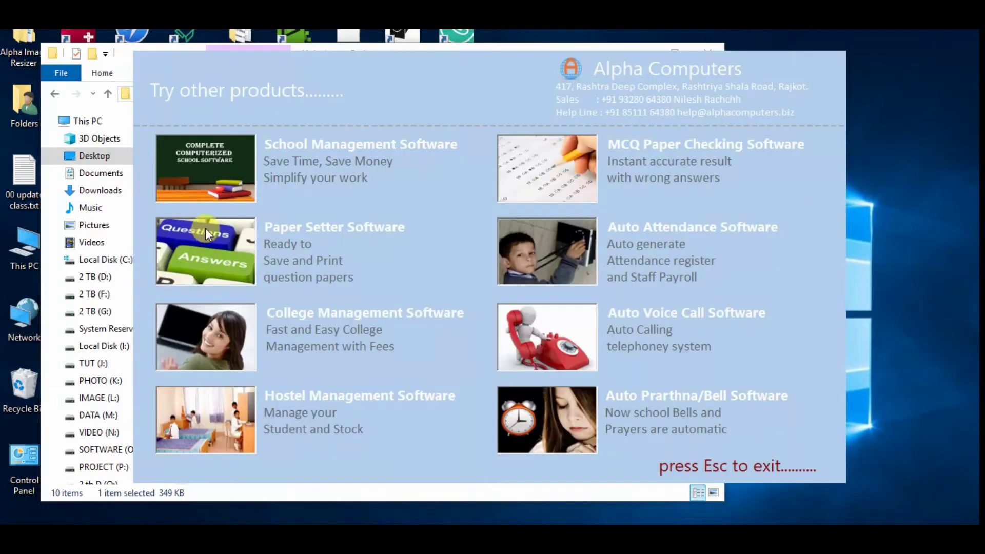
{"action": "key", "text": "Escape"}
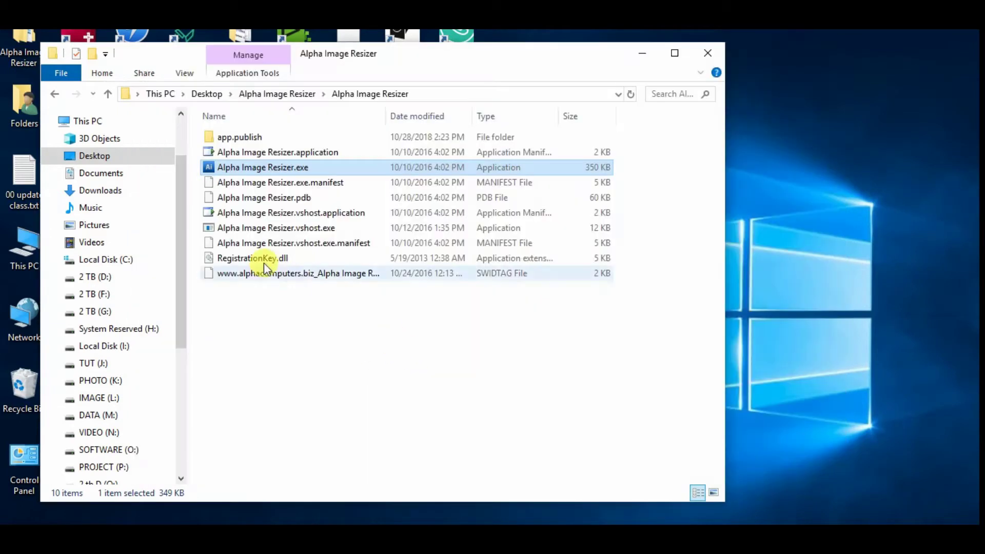
{"action": "double_click", "coordinate": [243, 230]}
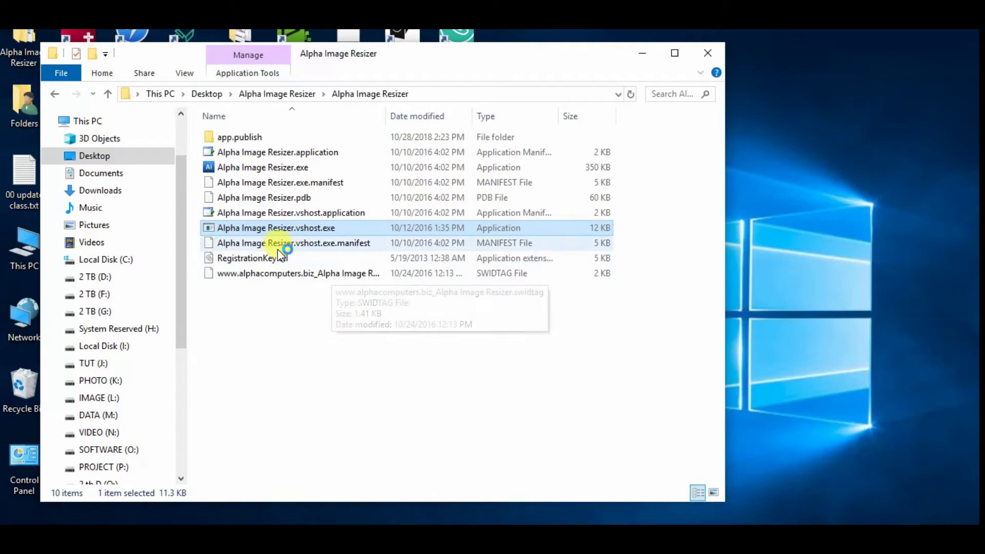
{"action": "right_click", "coordinate": [247, 229]}
{"action": "left_click", "coordinate": [275, 114]}
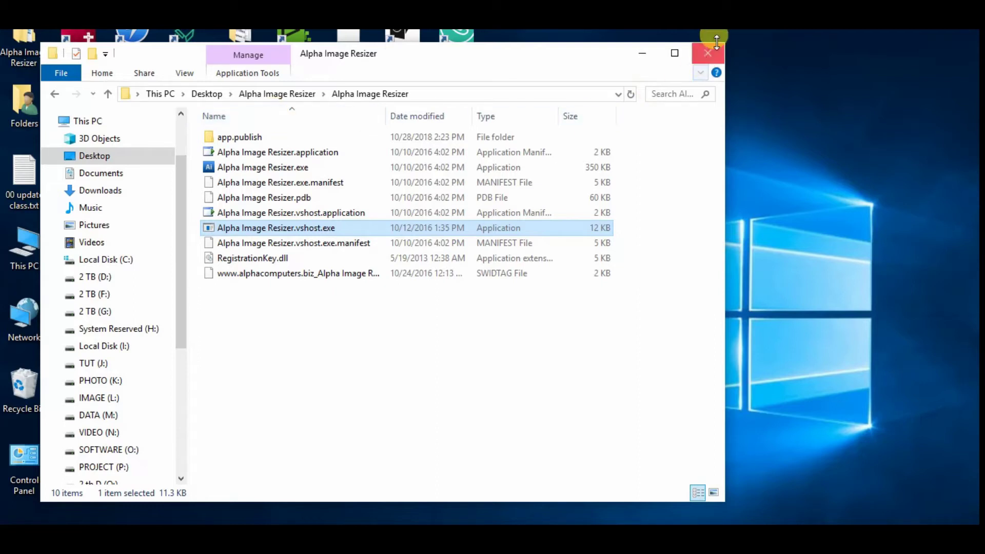
Create a desktop shortcut to Alpha Image Resizer.exe and close the folder window.
{"action": "right_click", "coordinate": [255, 167]}
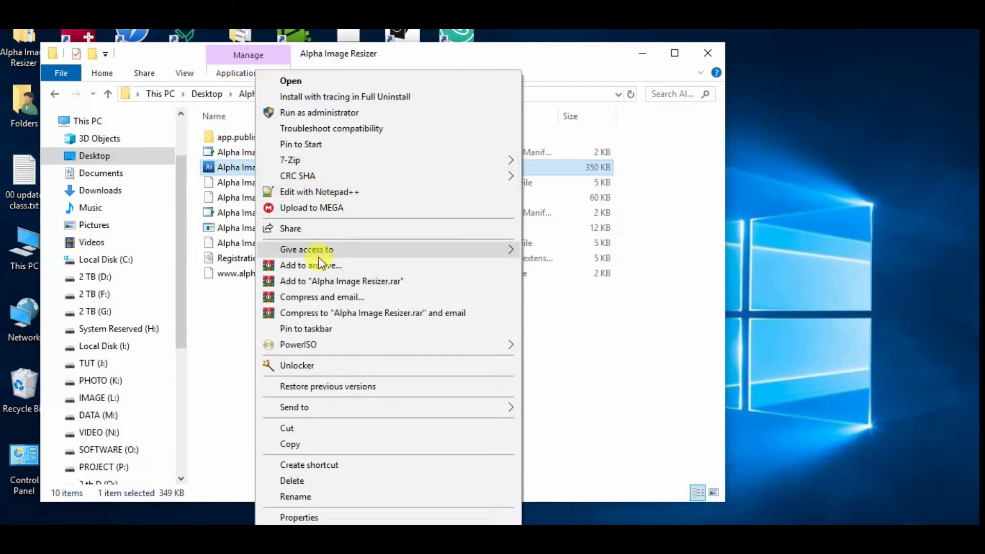
{"action": "mouse_move", "coordinate": [385, 407]}
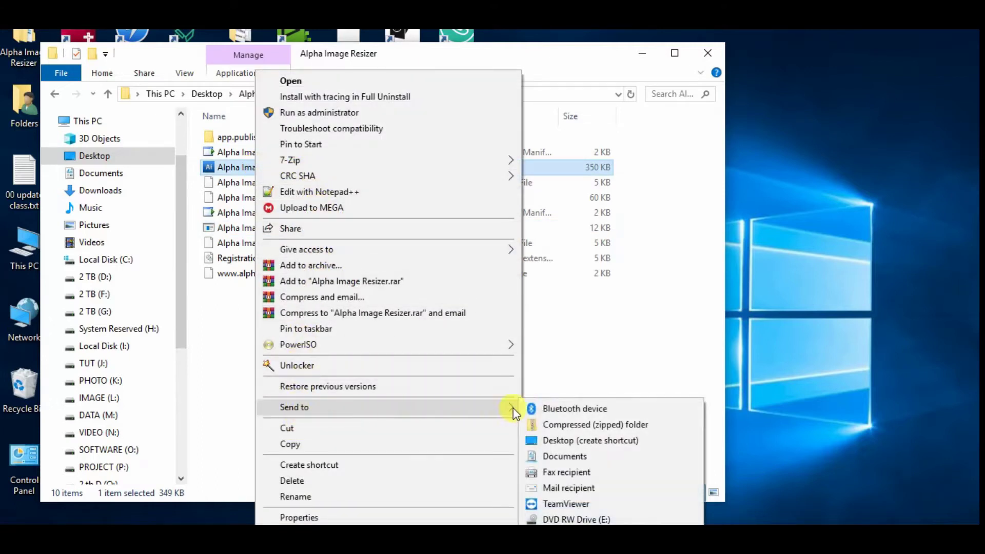
{"action": "left_click", "coordinate": [564, 442]}
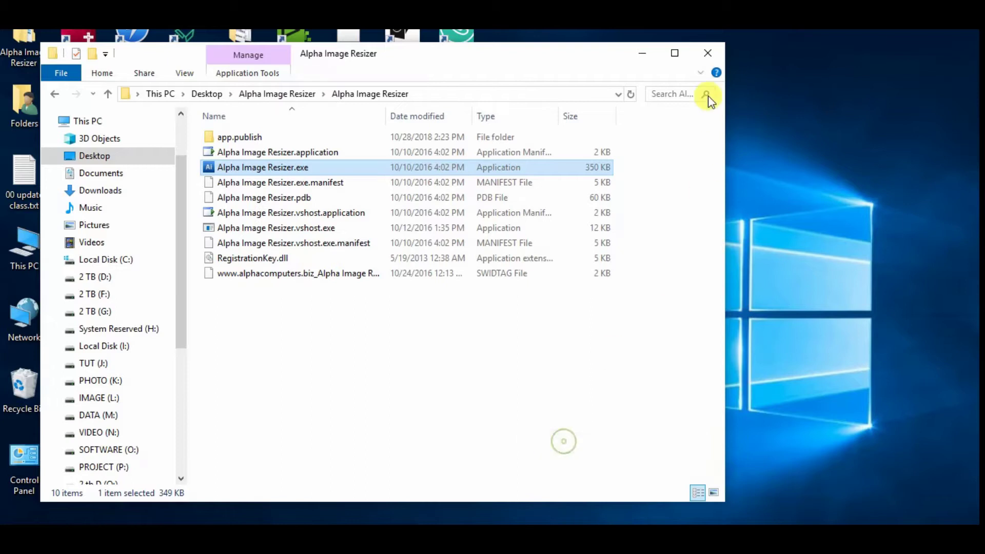
{"action": "left_click", "coordinate": [701, 47]}
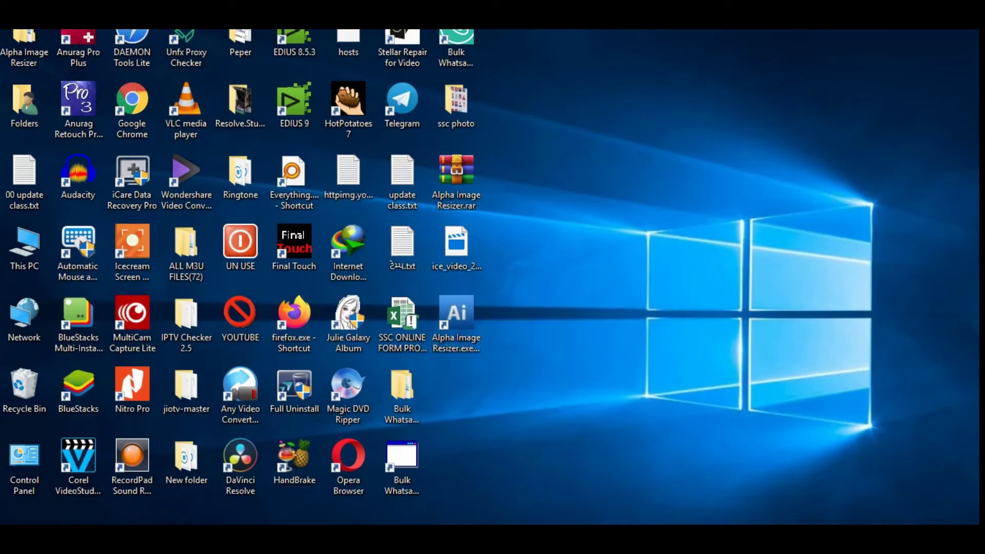
{"action": "left_click", "coordinate": [762, 485]}
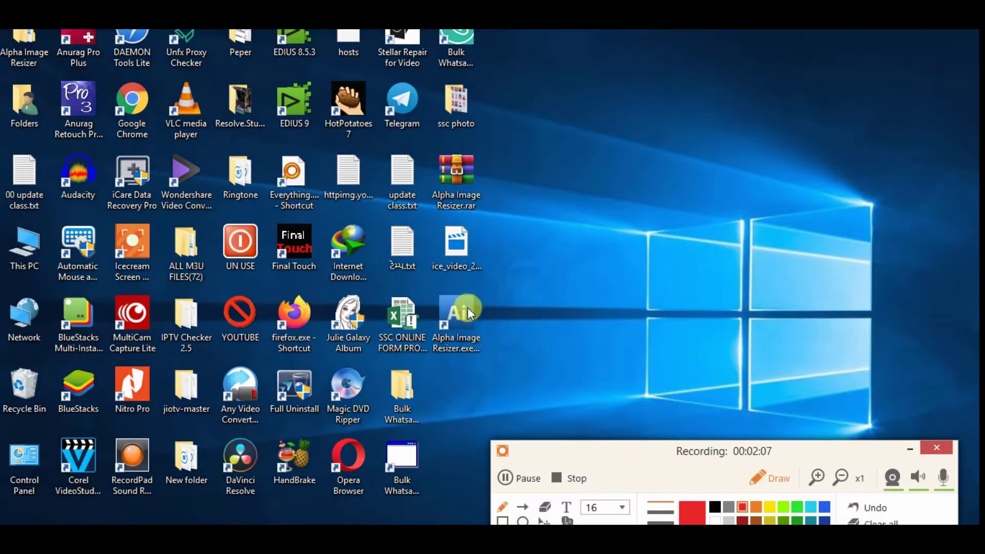
{"action": "mouse_move", "coordinate": [446, 282]}
{"action": "left_mouse_down"}
{"action": "mouse_move", "coordinate": [426, 294]}
{"action": "mouse_move", "coordinate": [510, 349]}
{"action": "left_mouse_up"}
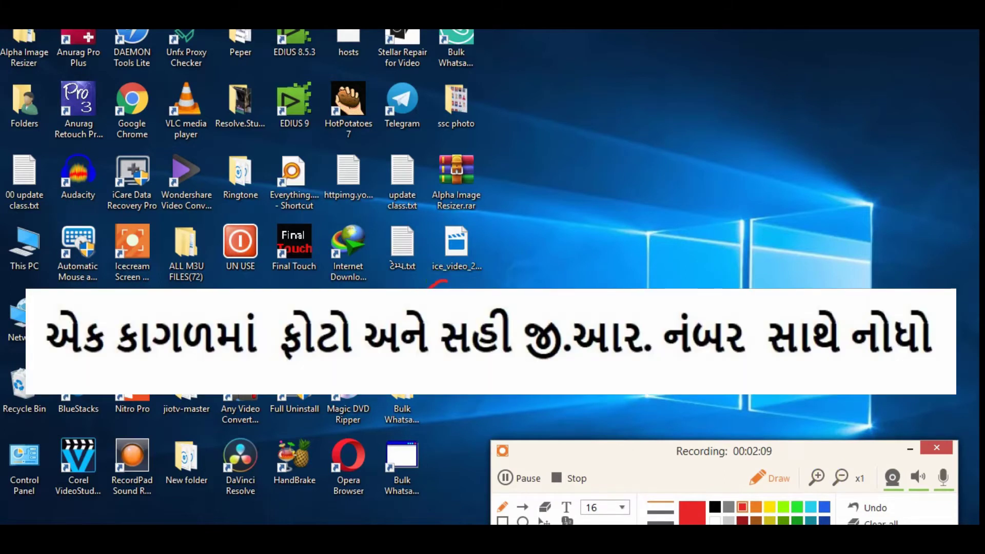
{"action": "left_click_drag", "start_coordinate": [446, 282], "coordinate": [447, 276]}
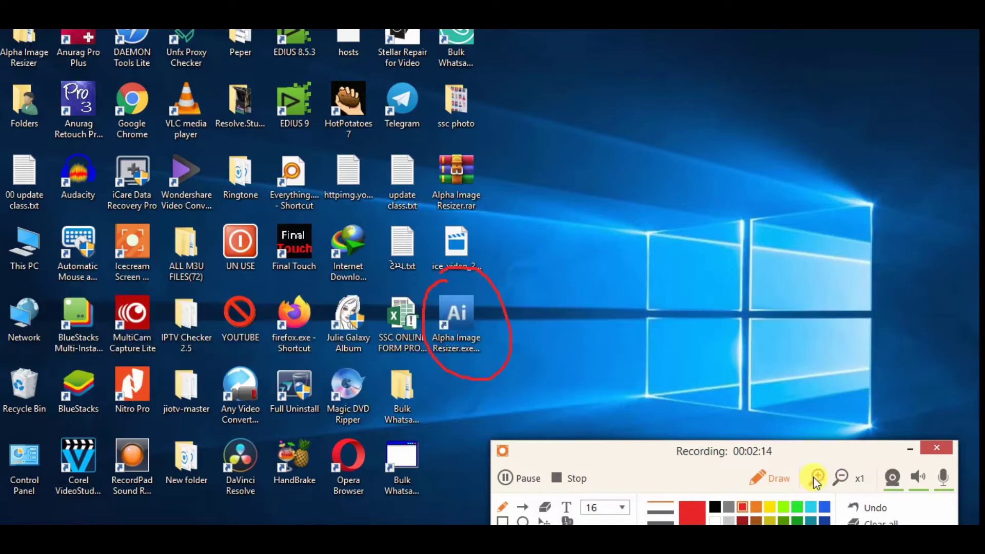
{"action": "left_click", "coordinate": [878, 523]}
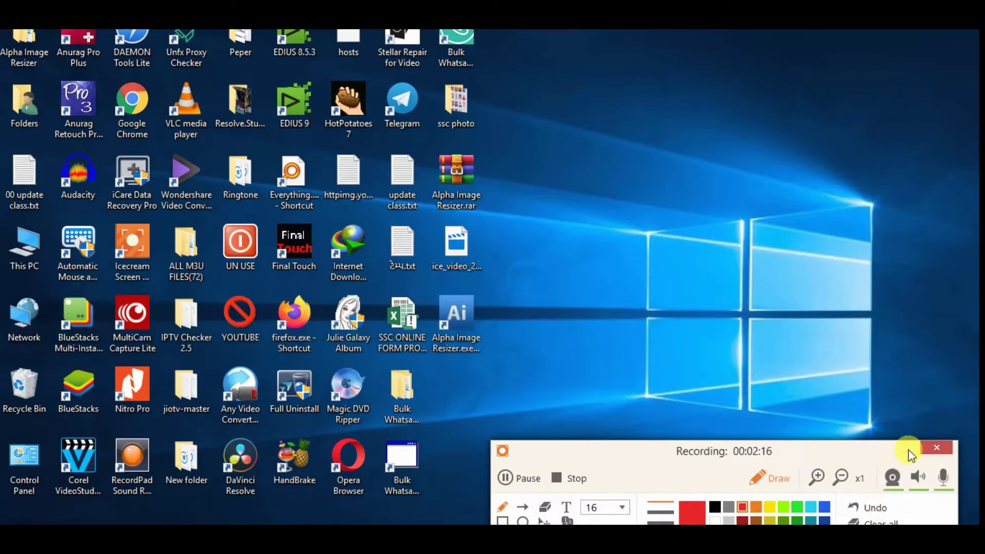
{"action": "left_click", "coordinate": [910, 451]}
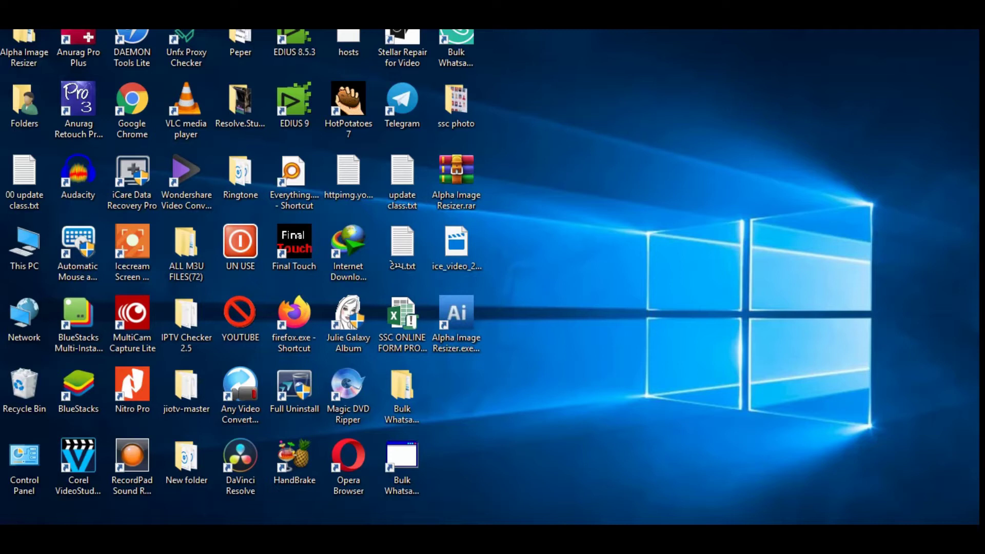
{"action": "left_click", "coordinate": [512, 483]}
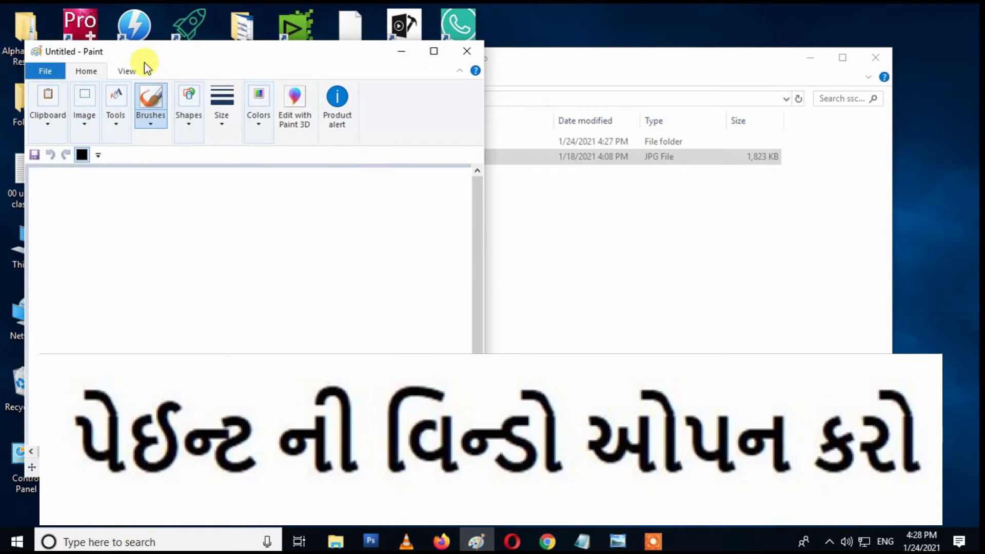
Open the scanned photo sheet 01.jpg in Paint from Explorer and zoom out to see it whole.
{"action": "left_click", "coordinate": [557, 67]}
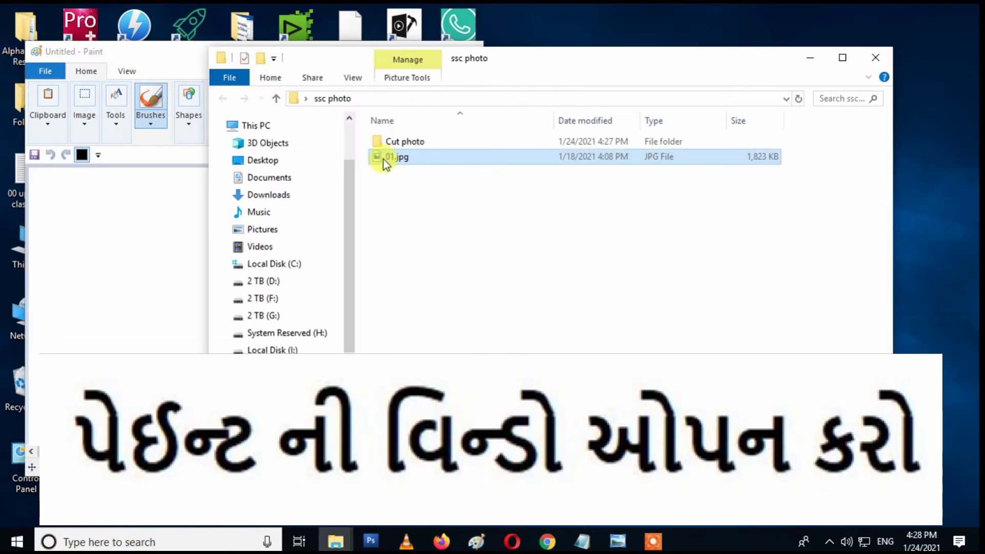
{"action": "right_click", "coordinate": [383, 157]}
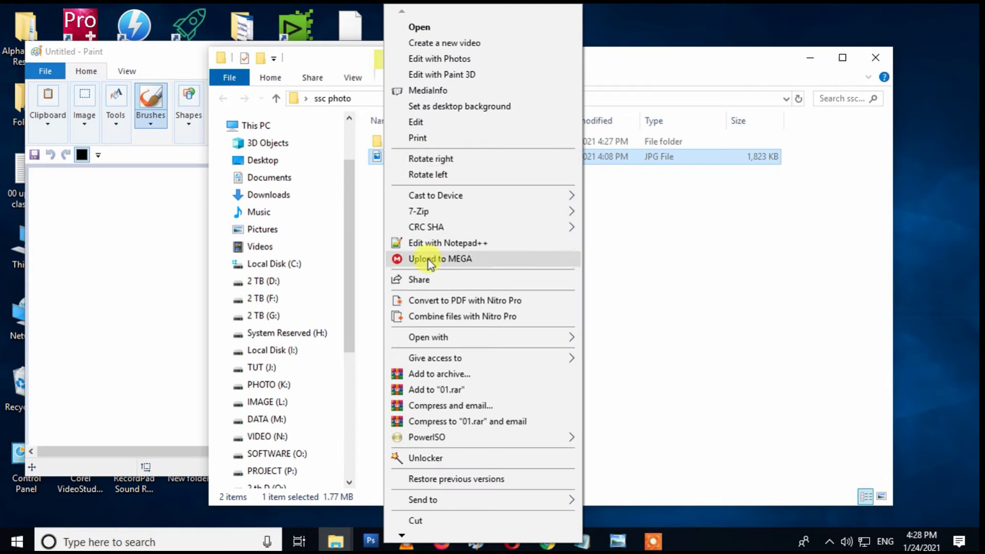
{"action": "mouse_move", "coordinate": [477, 337]}
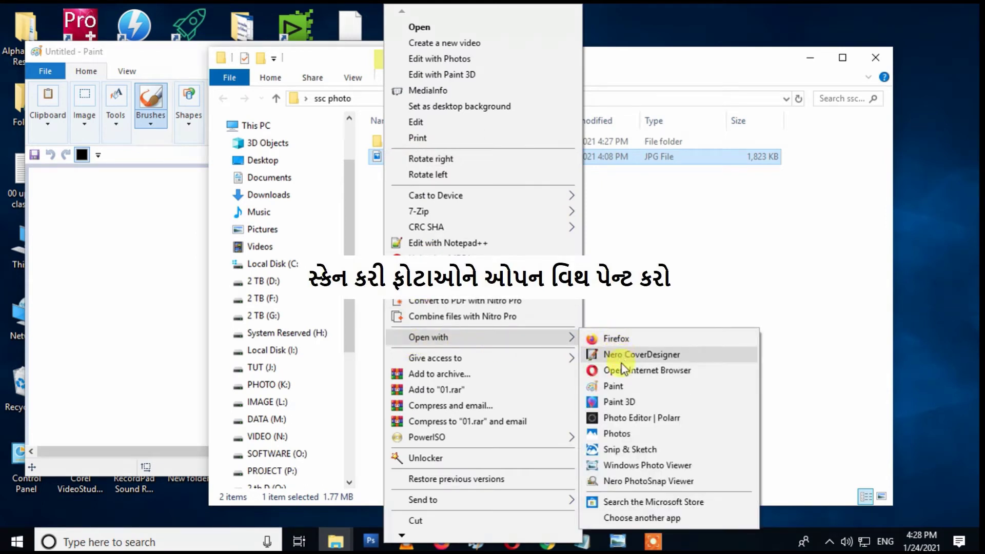
{"action": "left_click", "coordinate": [614, 389]}
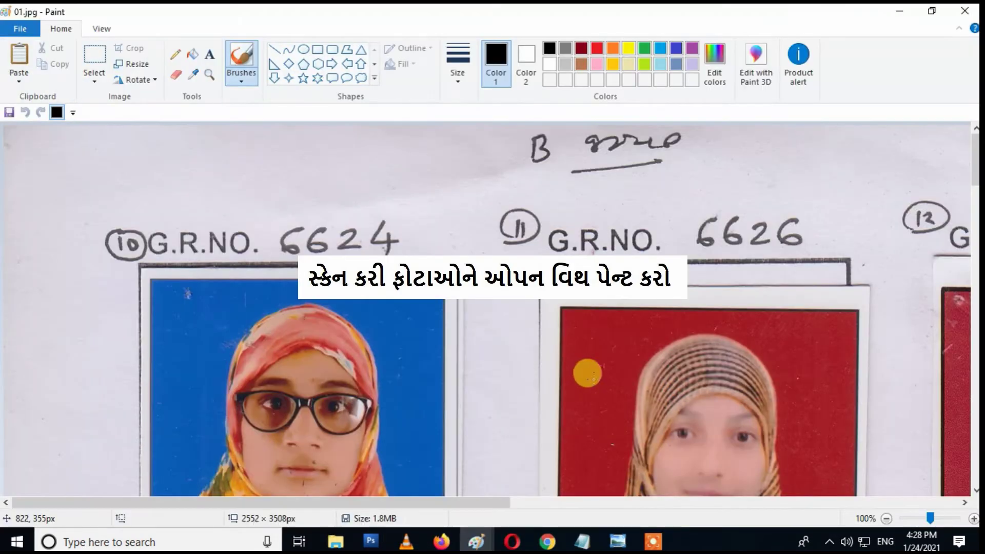
{"action": "scroll", "coordinate": [275, 260], "scroll_direction": "down", "scroll_amount": 1}
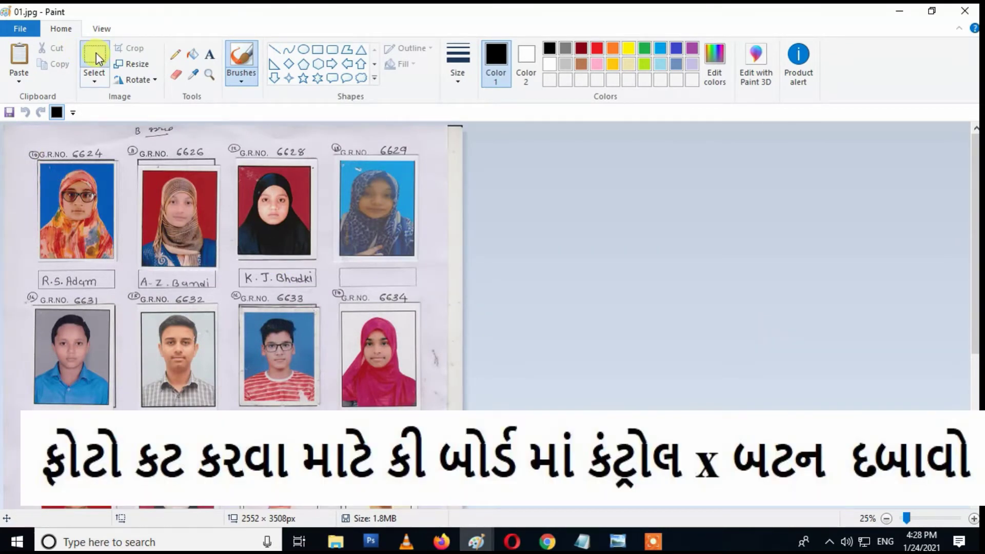
Select the 6624 student photo on 01.jpg and paste it into the maximized Untitled image.
{"action": "left_click", "coordinate": [97, 52]}
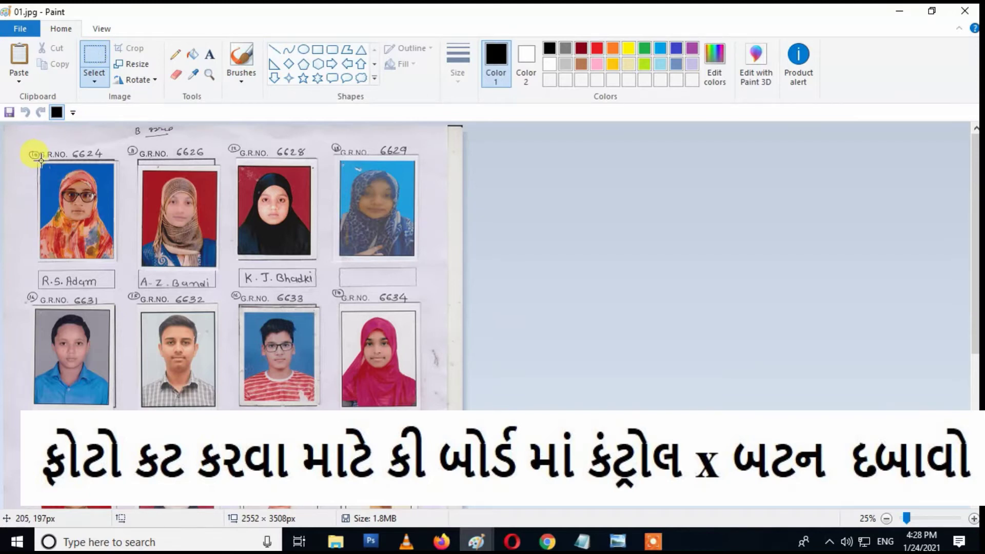
{"action": "left_click_drag", "start_coordinate": [41, 162], "coordinate": [117, 249]}
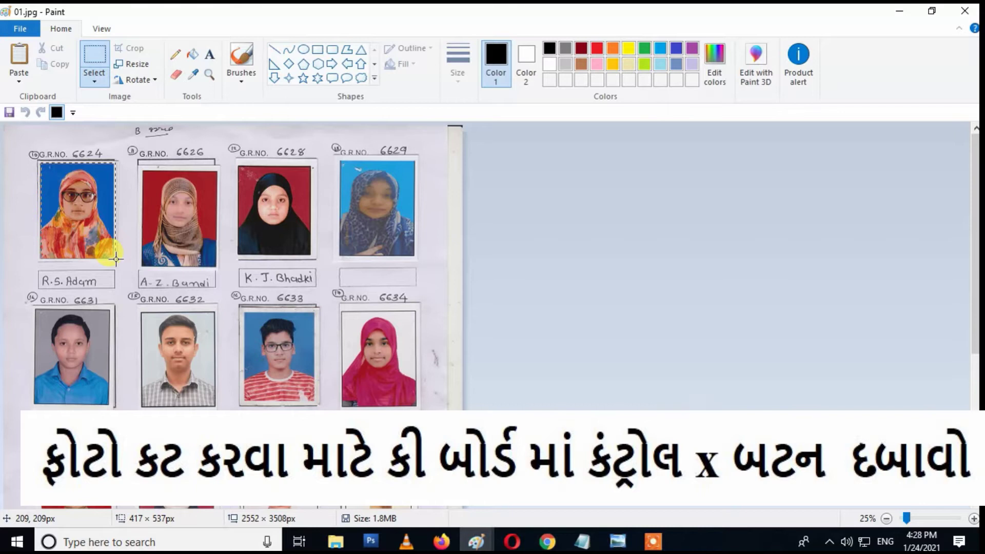
{"action": "left_click_drag", "start_coordinate": [116, 258], "coordinate": [116, 260]}
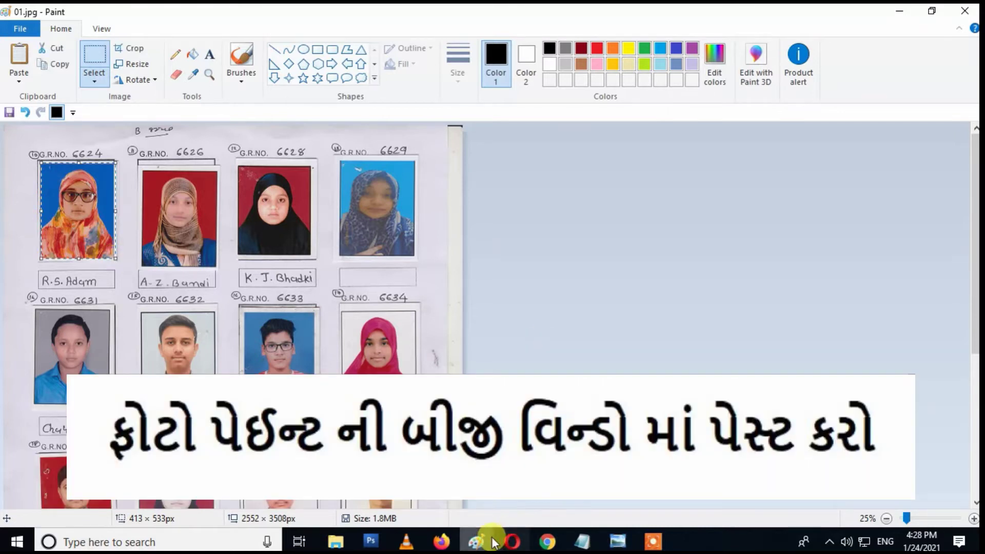
{"action": "left_click", "coordinate": [472, 541]}
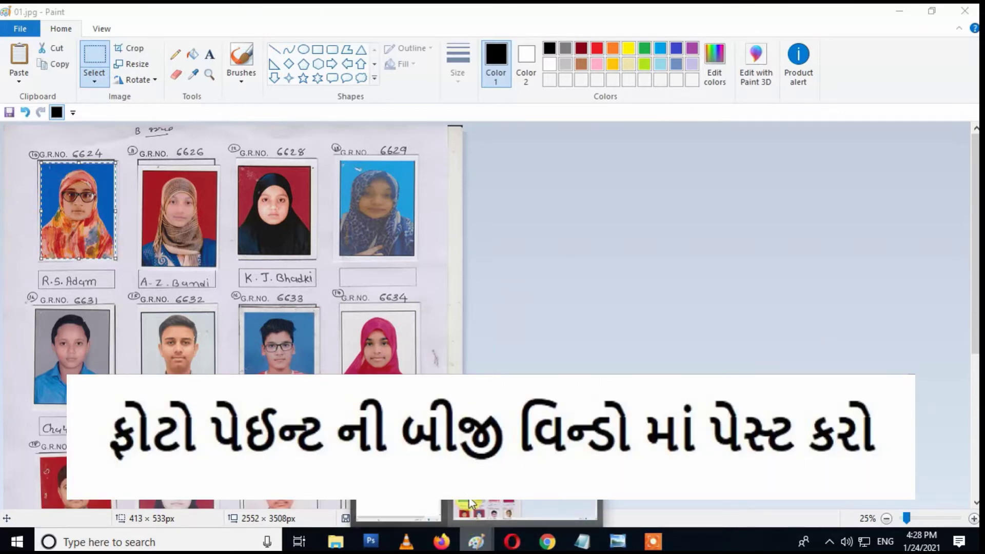
{"action": "left_click", "coordinate": [523, 513]}
{"action": "key", "text": "ctrl+v"}
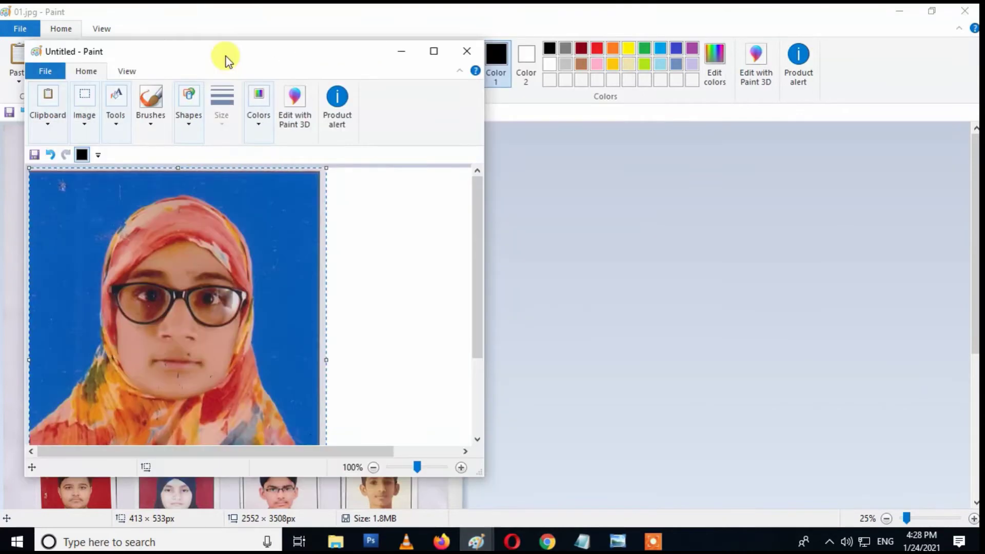
{"action": "left_click_drag", "start_coordinate": [226, 56], "coordinate": [367, 46]}
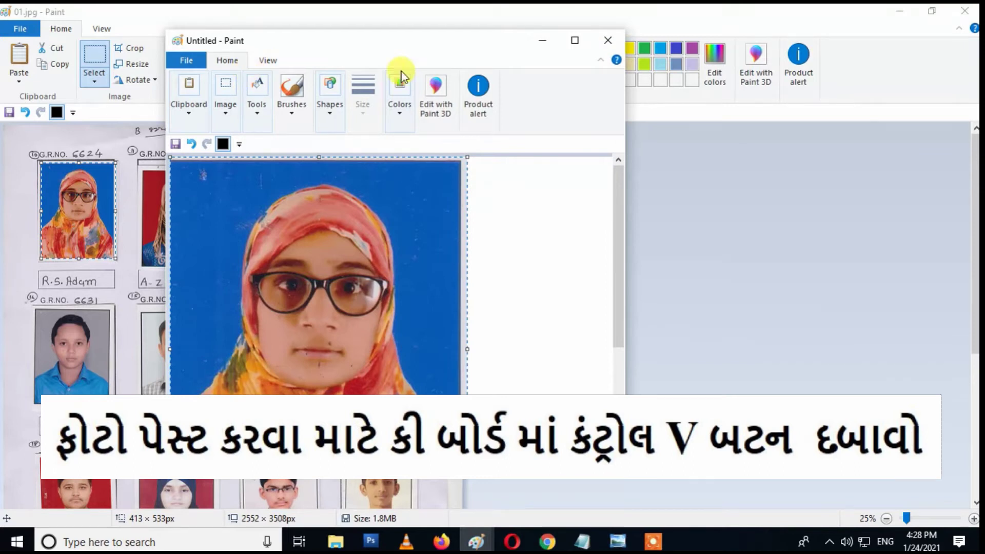
{"action": "left_click", "coordinate": [575, 40]}
{"action": "left_click", "coordinate": [98, 58]}
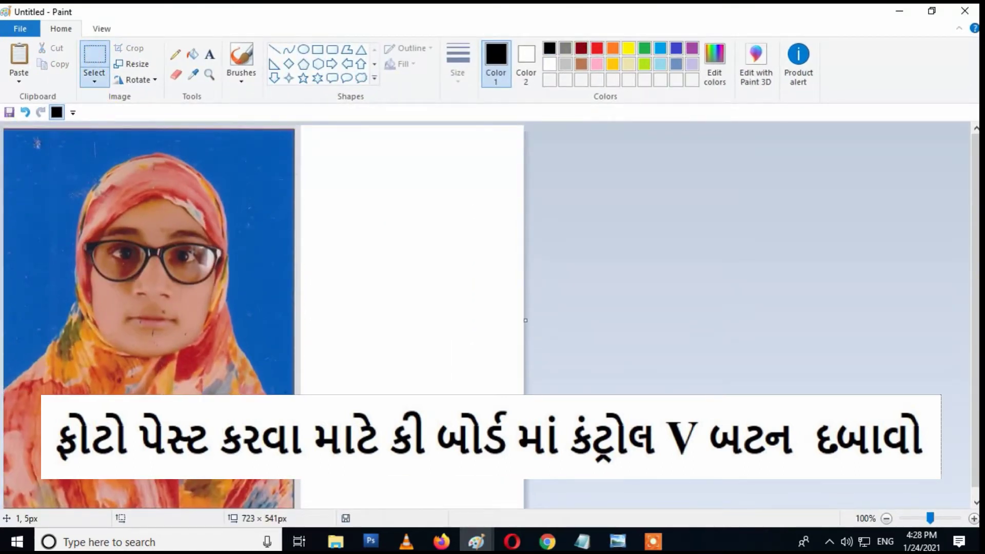
{"action": "left_click_drag", "start_coordinate": [4, 129], "coordinate": [290, 512]}
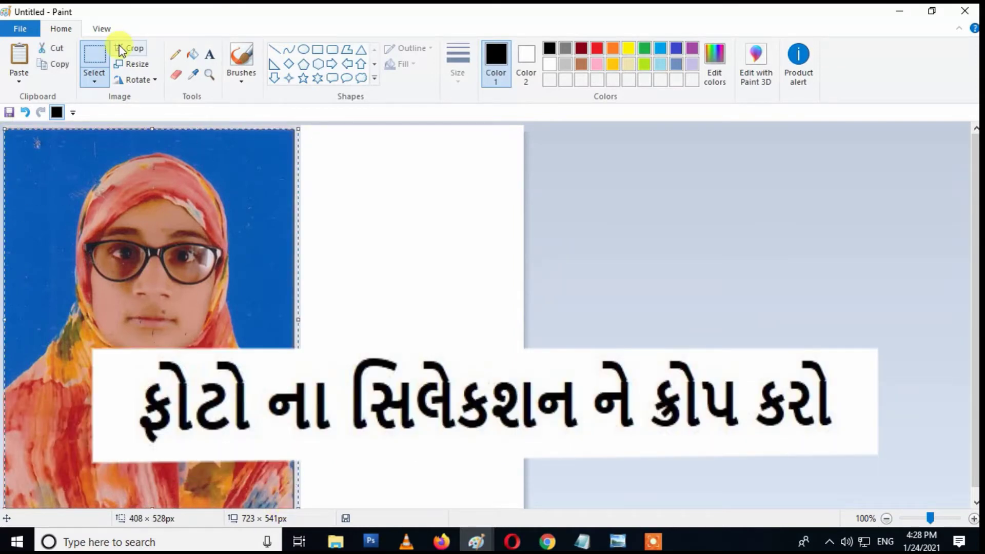
Crop the pasted photo and save it as JPEG 6624-p.jpg in the Cut photo folder.
{"action": "left_click", "coordinate": [121, 48]}
{"action": "left_click", "coordinate": [21, 29]}
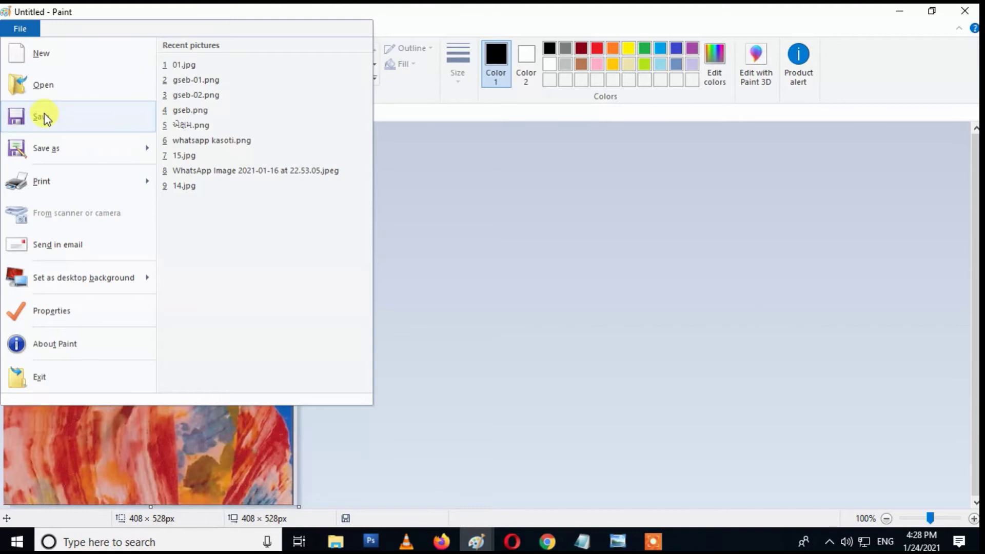
{"action": "left_click", "coordinate": [42, 117]}
{"action": "left_click", "coordinate": [420, 222]}
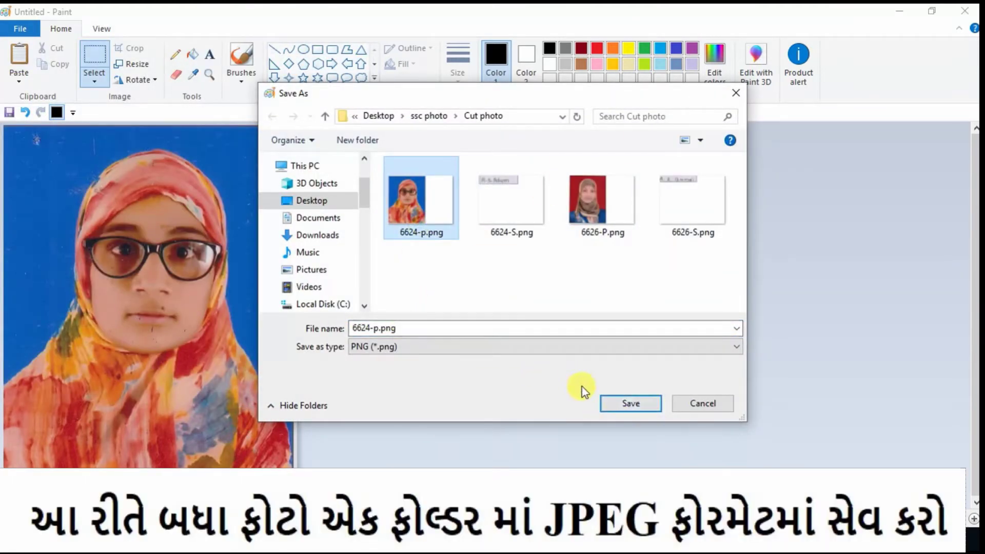
{"action": "left_click", "coordinate": [626, 406]}
{"action": "left_click", "coordinate": [579, 274]}
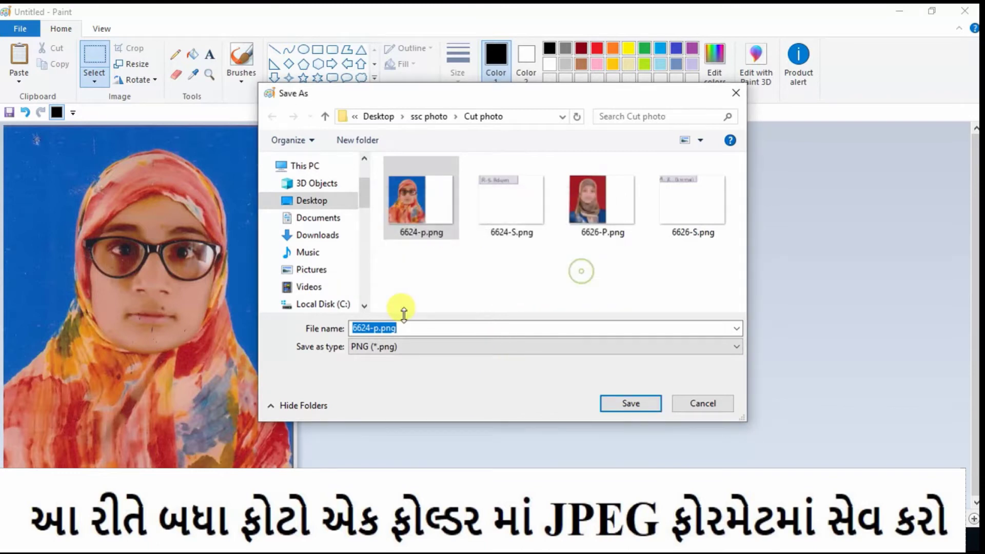
{"action": "left_click", "coordinate": [406, 348]}
{"action": "left_click", "coordinate": [404, 406]}
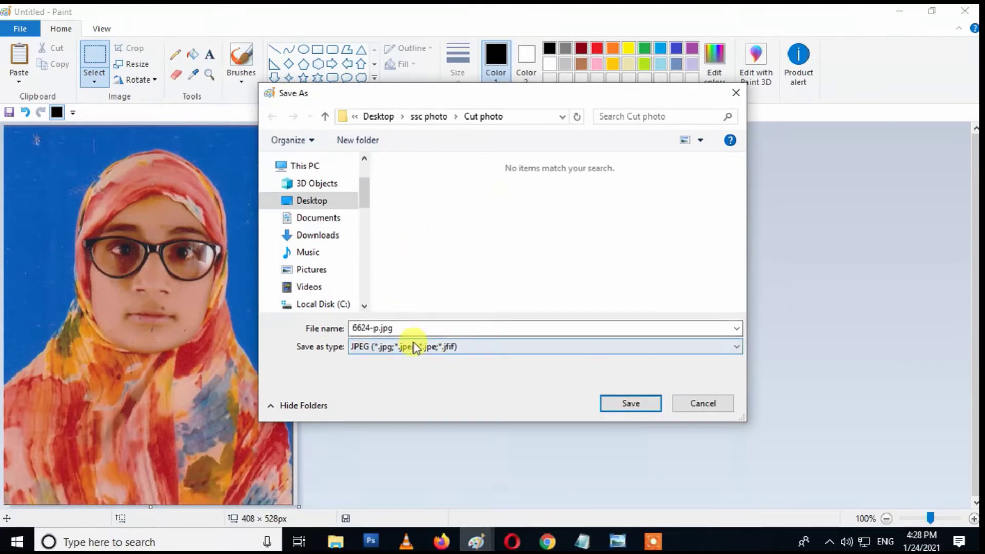
{"action": "key", "text": "Return"}
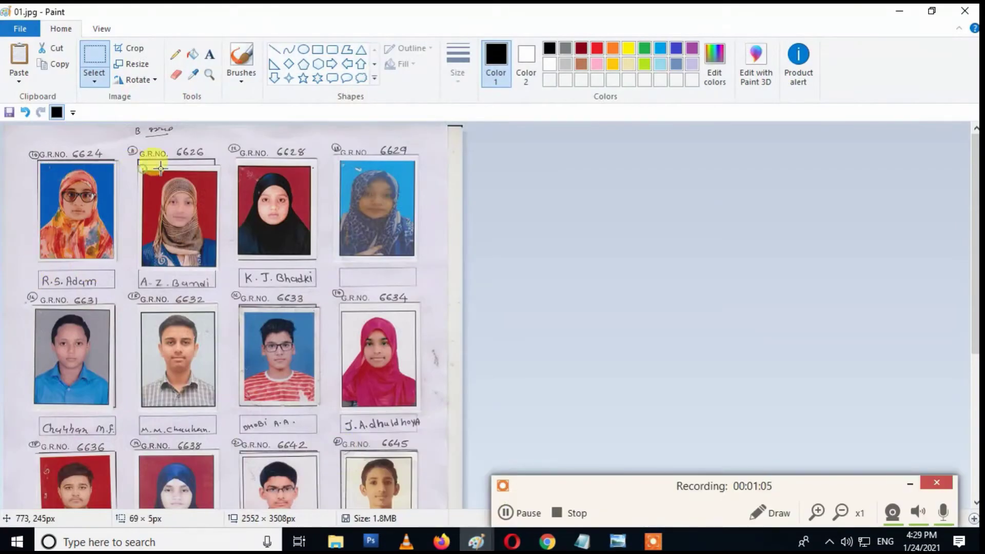
Select the second student's photo, save it as 6626-P, and start a new blank image.
{"action": "left_click_drag", "start_coordinate": [142, 168], "coordinate": [219, 268]}
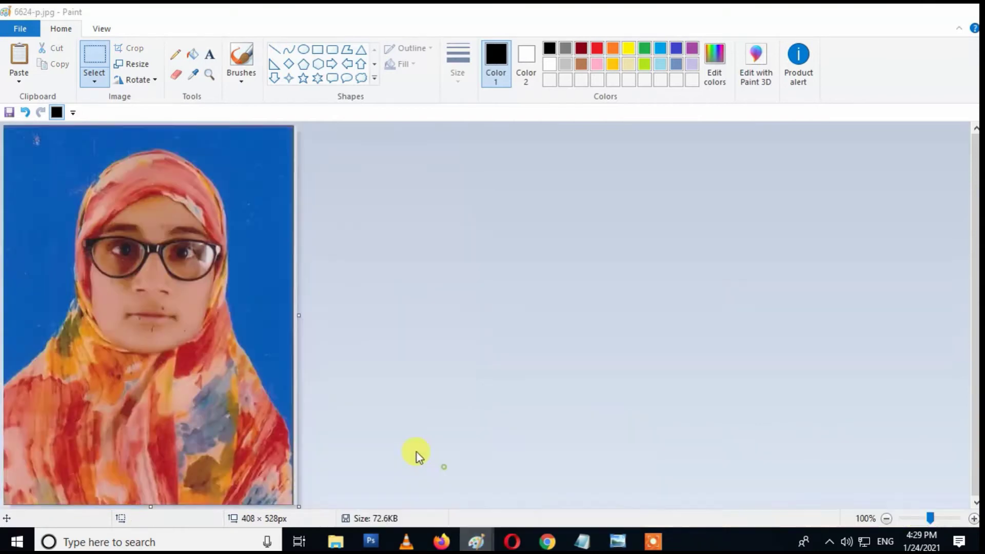
{"action": "left_click", "coordinate": [20, 28]}
{"action": "left_click", "coordinate": [26, 138]}
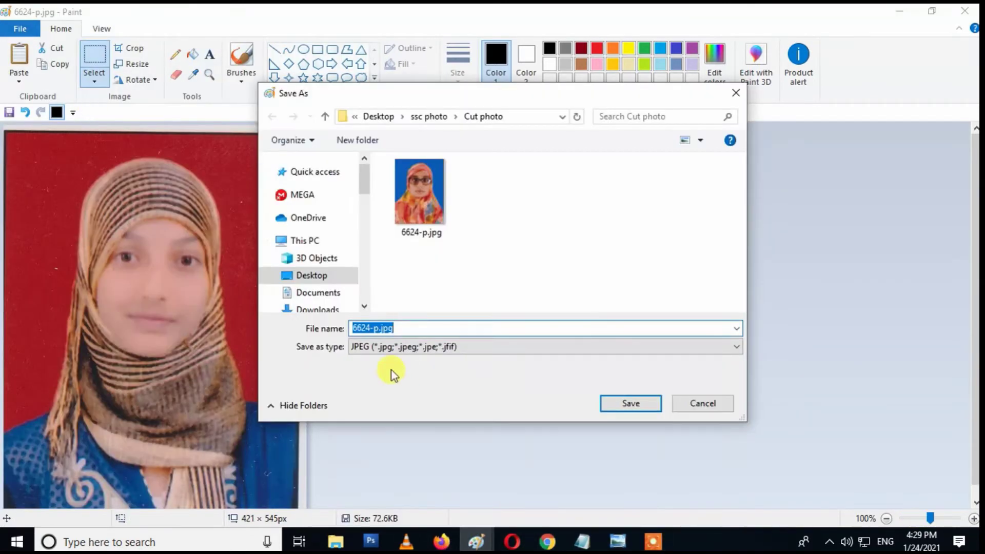
{"action": "type", "text": "6626-P"}
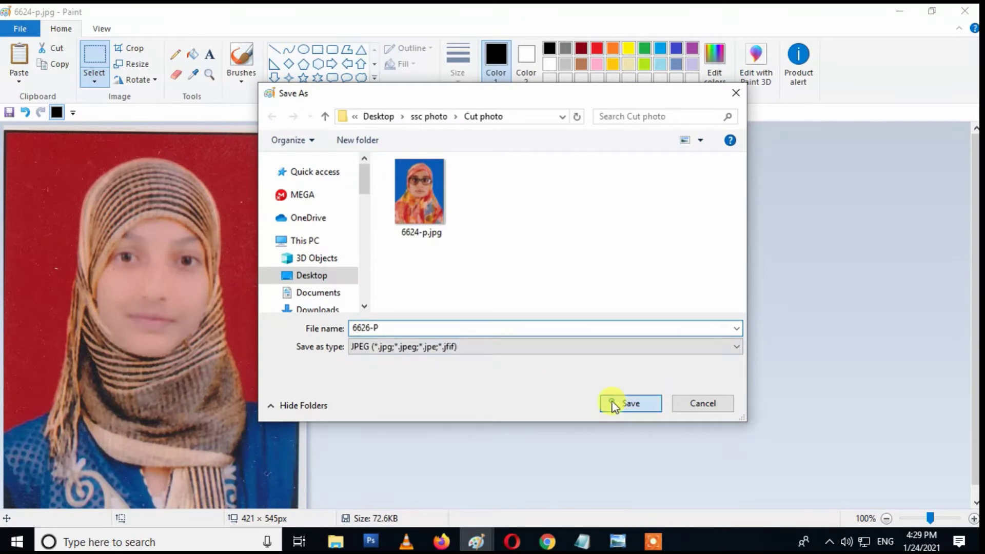
{"action": "left_click", "coordinate": [614, 405]}
{"action": "left_click", "coordinate": [20, 28]}
{"action": "left_click", "coordinate": [23, 53]}
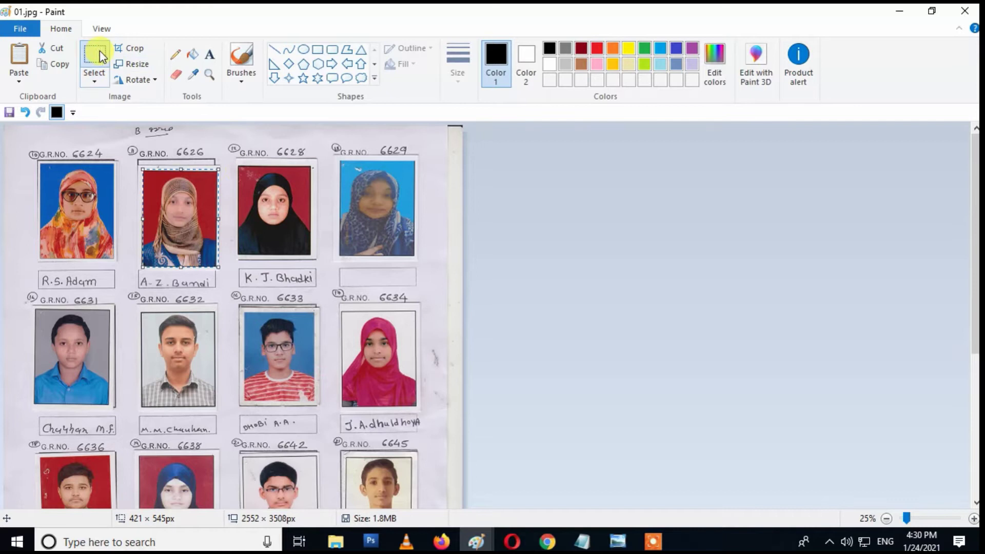
Cut the 6628 photo from the sheet, paste it into the blank image and crop.
{"action": "left_click", "coordinate": [238, 164]}
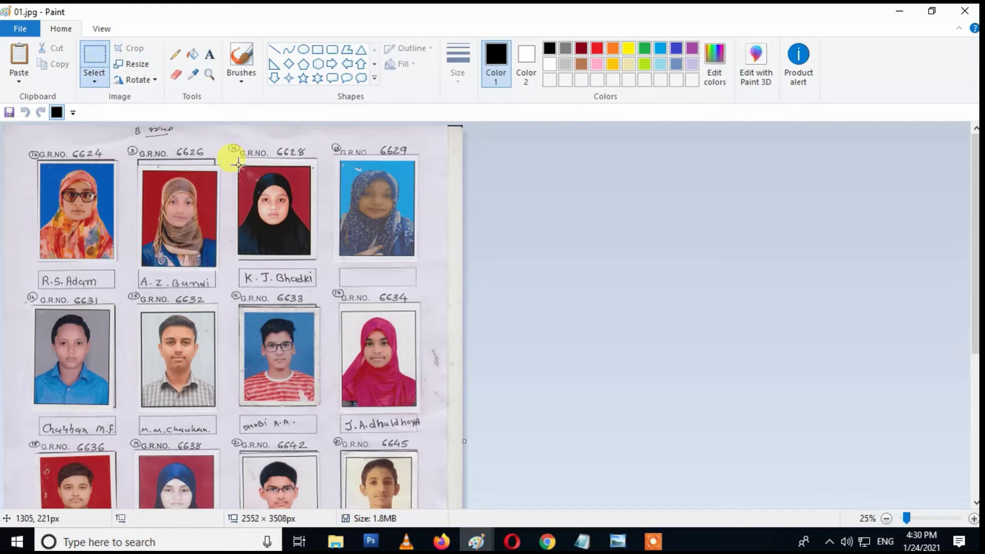
{"action": "right_click", "coordinate": [280, 218]}
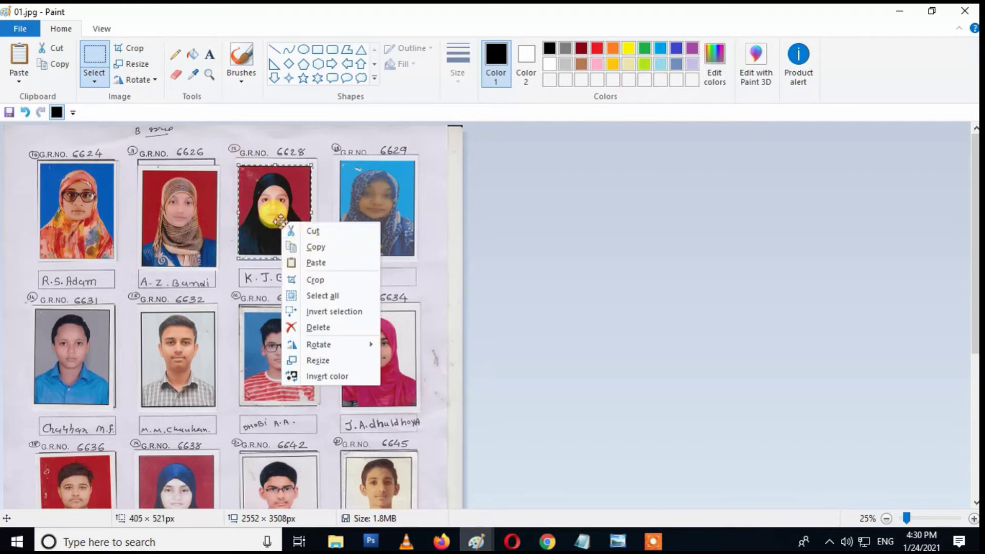
{"action": "left_click", "coordinate": [321, 326]}
{"action": "key", "text": "ctrl+v"}
{"action": "key", "text": "ctrl+shift+x"}
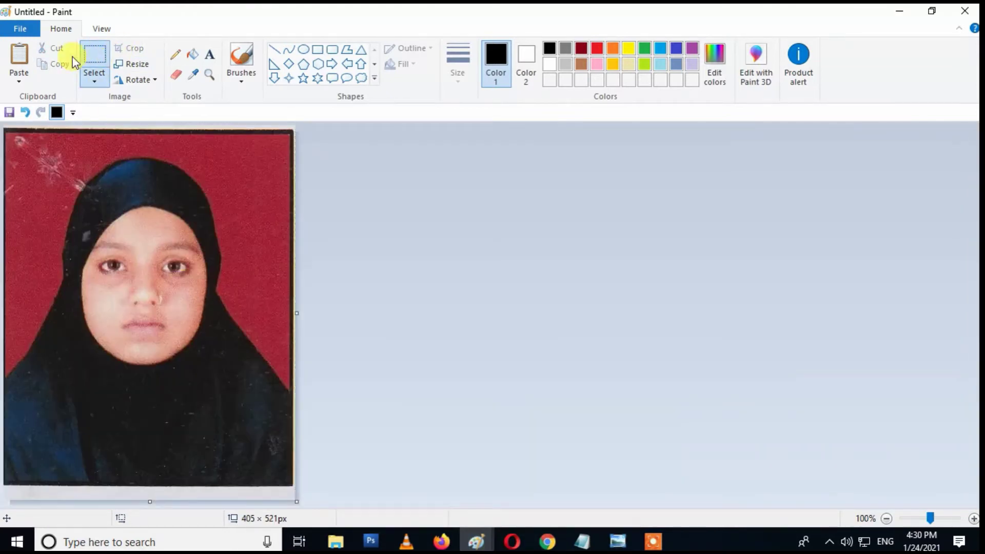
Save the photo as JPEG 6628-P and open a fresh blank image.
{"action": "left_click", "coordinate": [20, 28]}
{"action": "left_click", "coordinate": [38, 147]}
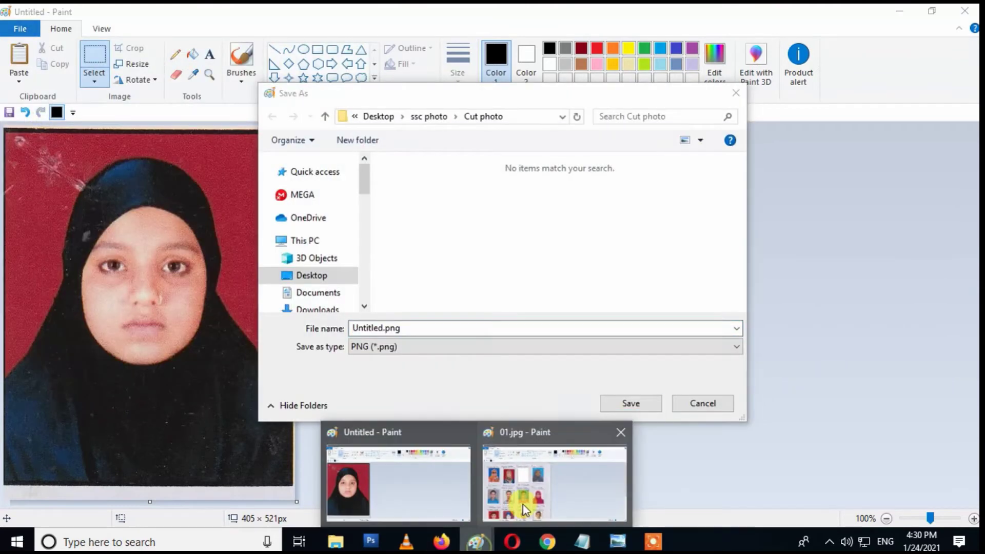
{"action": "mouse_move", "coordinate": [477, 542]}
{"action": "left_click", "coordinate": [524, 505]}
{"action": "key", "text": "alt+Tab"}
{"action": "left_click", "coordinate": [394, 347]}
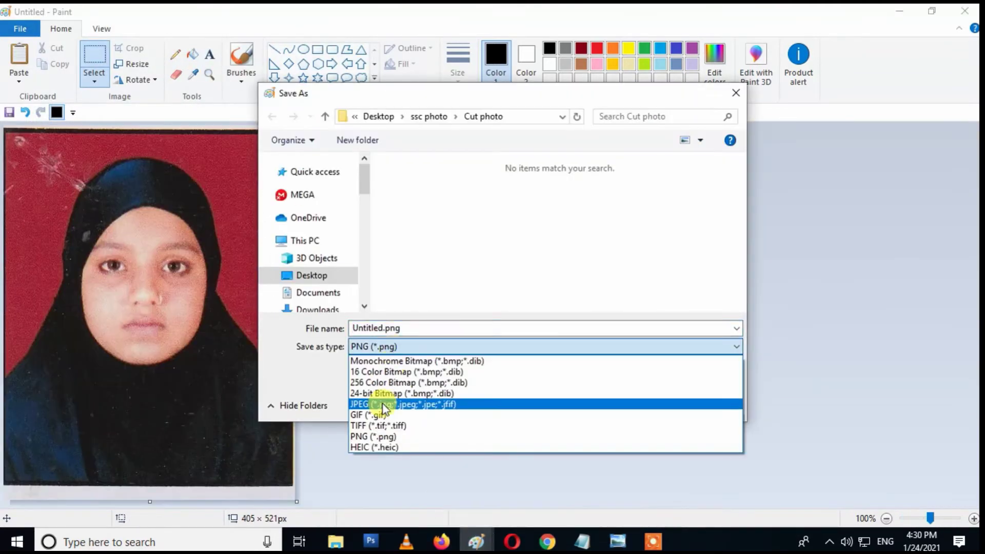
{"action": "left_click", "coordinate": [383, 404]}
{"action": "double_click", "coordinate": [377, 328]}
{"action": "type", "text": "6628-P"}
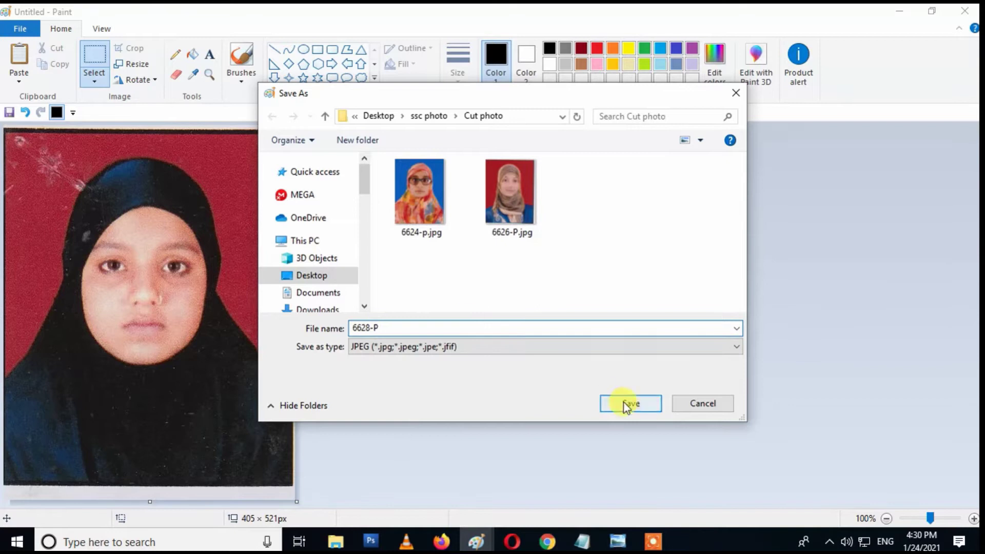
{"action": "left_click", "coordinate": [628, 404]}
{"action": "left_click", "coordinate": [20, 28]}
{"action": "left_click", "coordinate": [31, 53]}
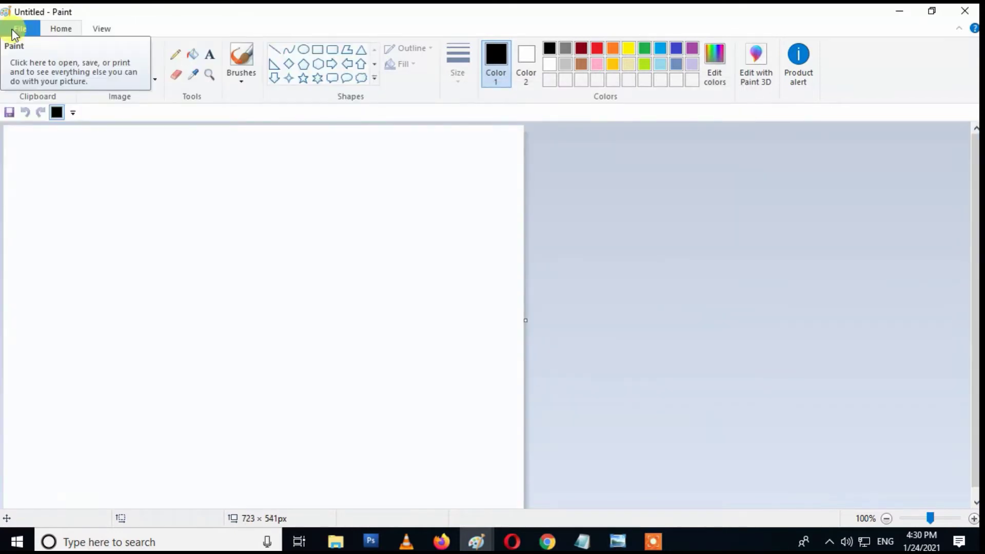
Cut the 6629 photo from the sheet, paste it into the blank image and crop.
{"action": "left_click", "coordinate": [477, 541]}
{"action": "left_click_drag", "start_coordinate": [383, 183], "coordinate": [391, 229]}
{"action": "right_click", "coordinate": [393, 216]}
{"action": "left_click", "coordinate": [421, 227]}
{"action": "left_click", "coordinate": [430, 473]}
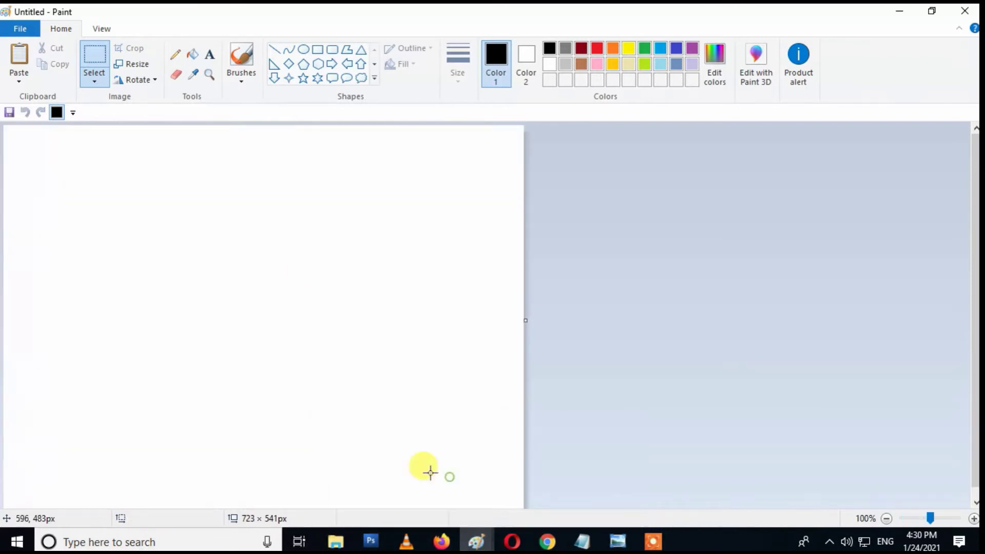
{"action": "key", "text": "ctrl+v"}
{"action": "left_click", "coordinate": [131, 47]}
Save the photo as 6629-P, open a fresh blank image, and return to 01.jpg.
{"action": "left_click", "coordinate": [20, 29]}
{"action": "left_click", "coordinate": [31, 117]}
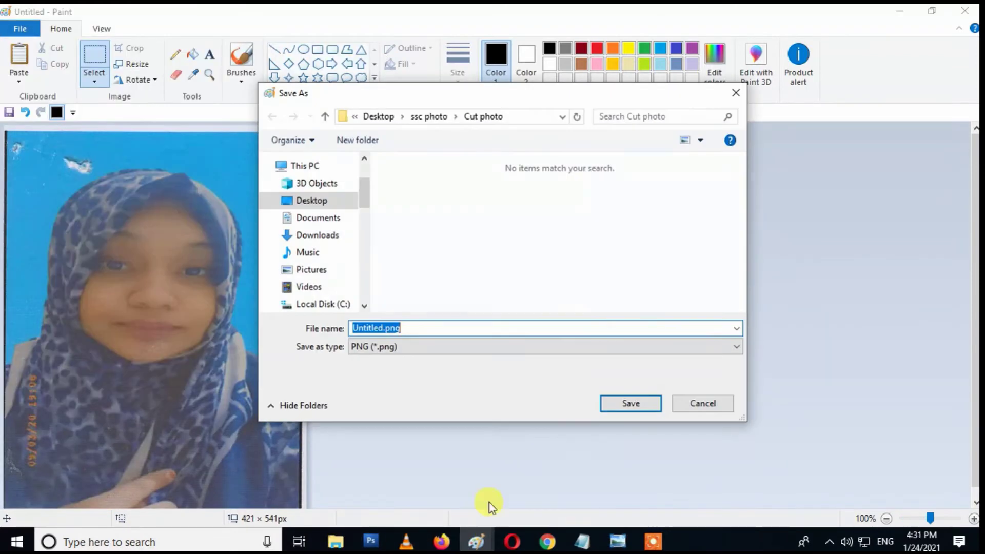
{"action": "left_click", "coordinate": [477, 542]}
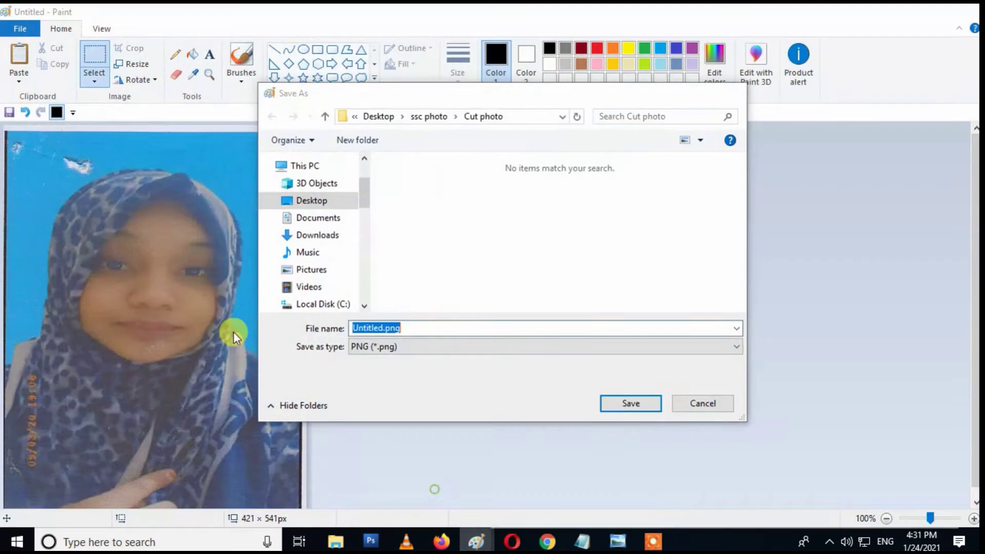
{"action": "type", "text": "6629-"}
{"action": "left_click", "coordinate": [630, 404]}
{"action": "mouse_move", "coordinate": [476, 541]}
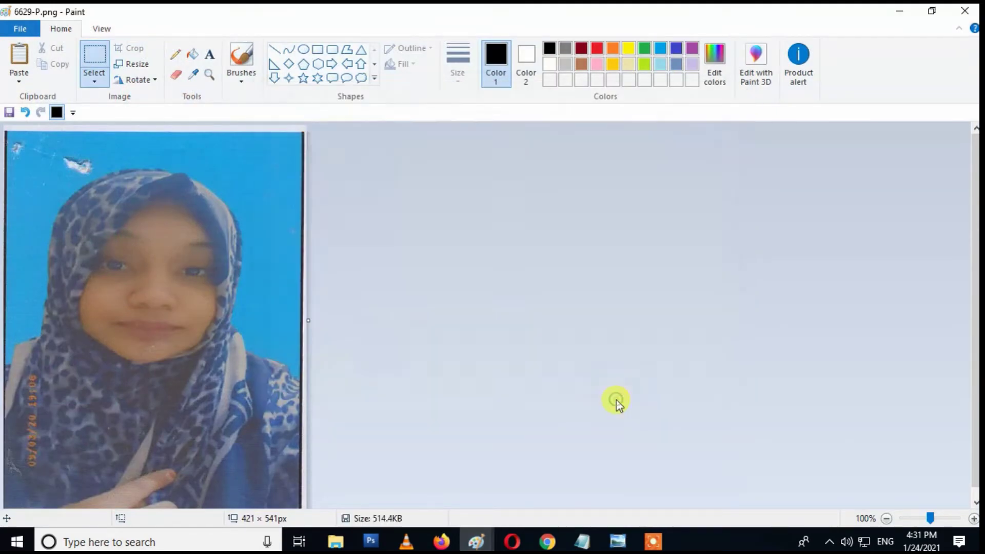
{"action": "left_click", "coordinate": [20, 28]}
{"action": "left_click", "coordinate": [31, 51]}
{"action": "left_click", "coordinate": [555, 482]}
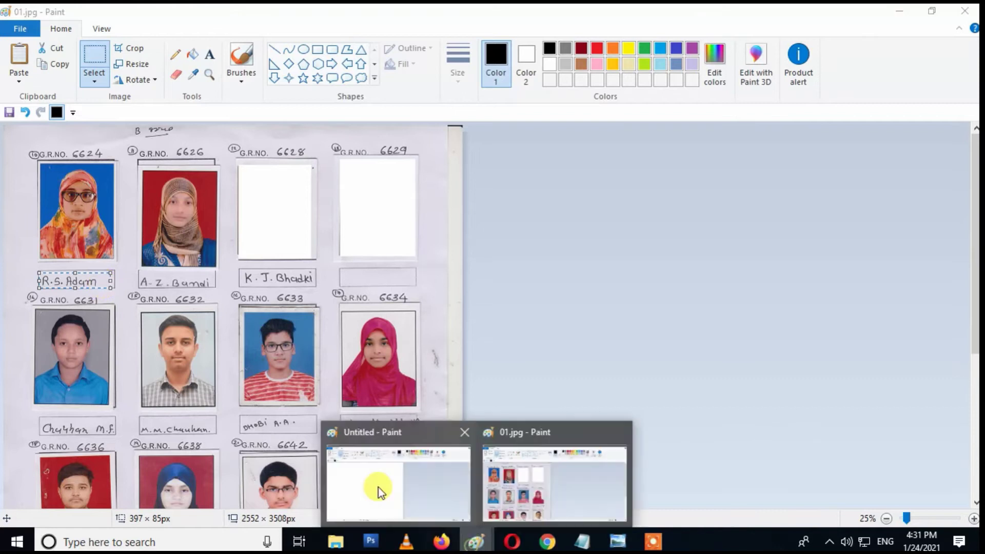
Paste the 6624 student's signature onto the blank canvas and crop to it.
{"action": "left_click", "coordinate": [378, 488]}
{"action": "key", "text": "ctrl+v"}
{"action": "key", "text": "ctrl+shift+x"}
Save the signature as JPEG 6624-S and open a fresh blank image.
{"action": "left_click", "coordinate": [20, 28]}
{"action": "left_click", "coordinate": [41, 117]}
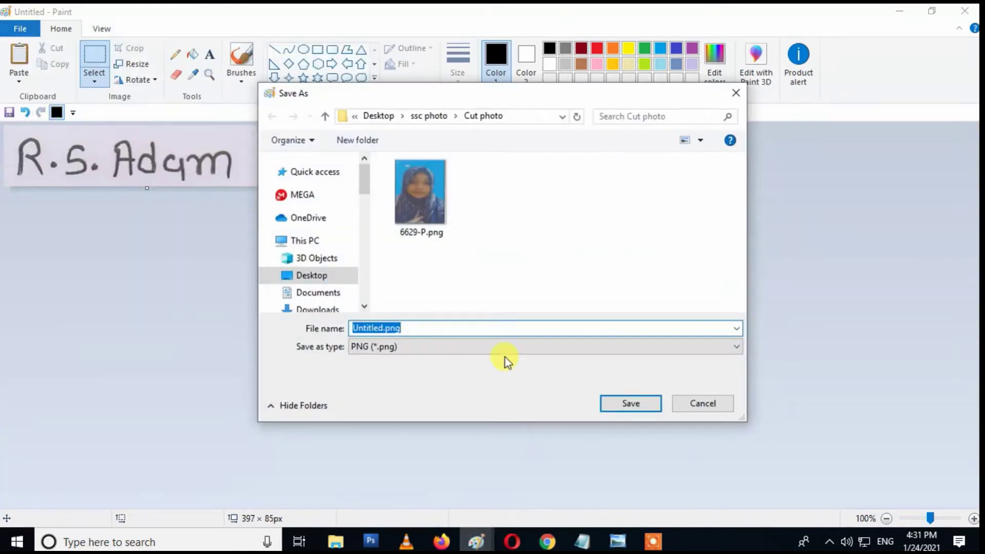
{"action": "left_click", "coordinate": [424, 347]}
{"action": "left_click", "coordinate": [421, 406]}
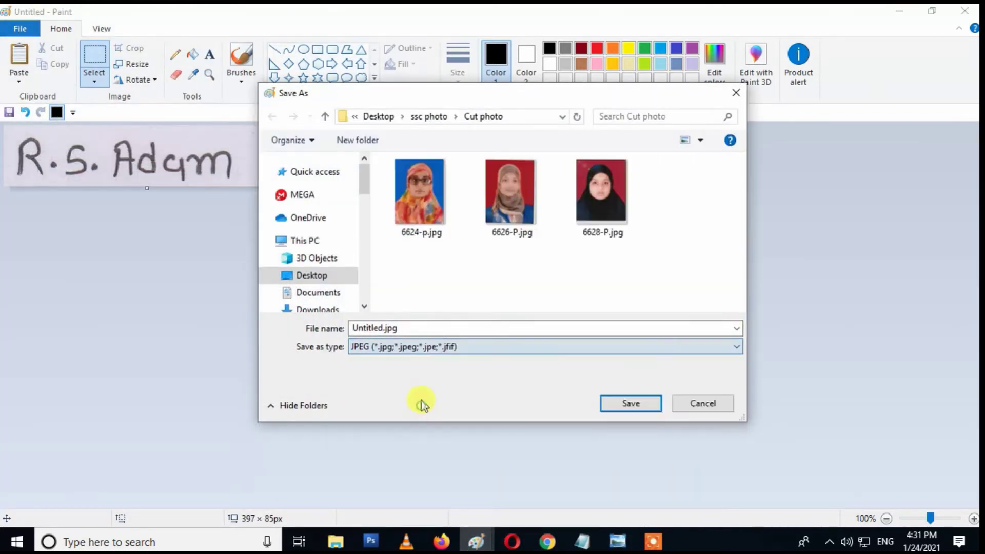
{"action": "left_click", "coordinate": [421, 195]}
{"action": "left_click", "coordinate": [398, 328]}
{"action": "key", "text": "BackSpace"}
{"action": "key", "text": "BackSpace"}
{"action": "key", "text": "BackSpace"}
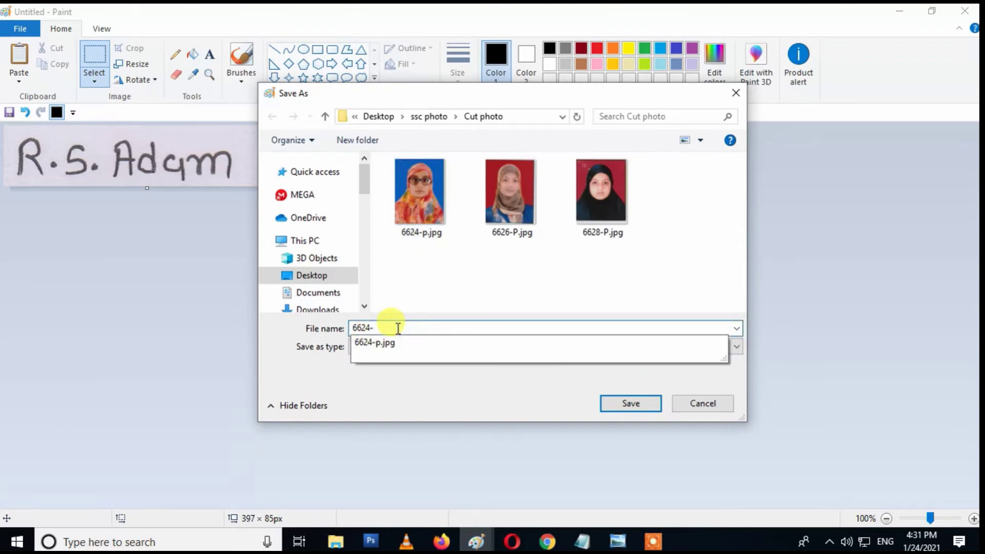
{"action": "type", "text": "S"}
{"action": "left_click", "coordinate": [614, 405]}
{"action": "mouse_move", "coordinate": [476, 542]}
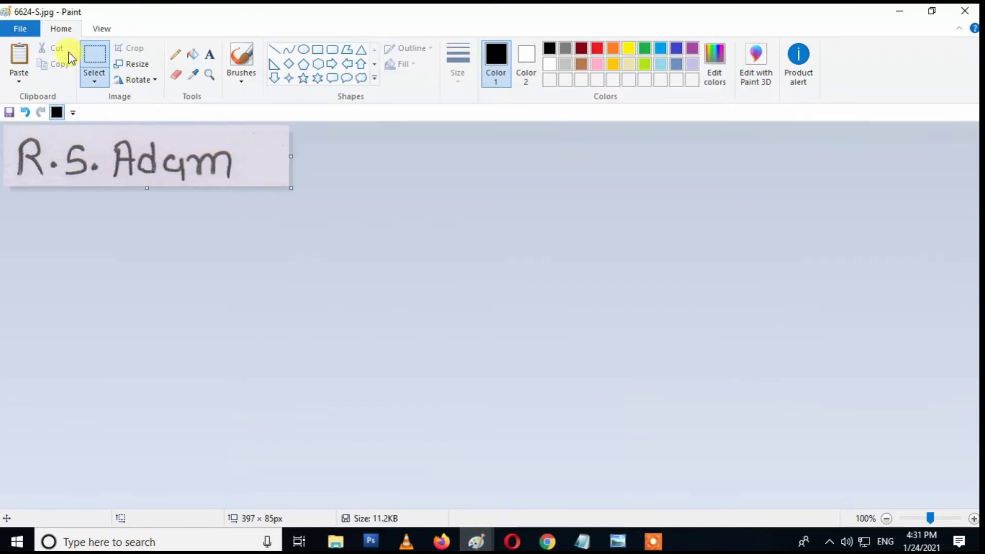
{"action": "left_click", "coordinate": [20, 28]}
{"action": "left_click", "coordinate": [26, 49]}
Copy the 6626 student's signature from 01.jpg, paste it into the blank image and crop.
{"action": "left_click", "coordinate": [525, 508]}
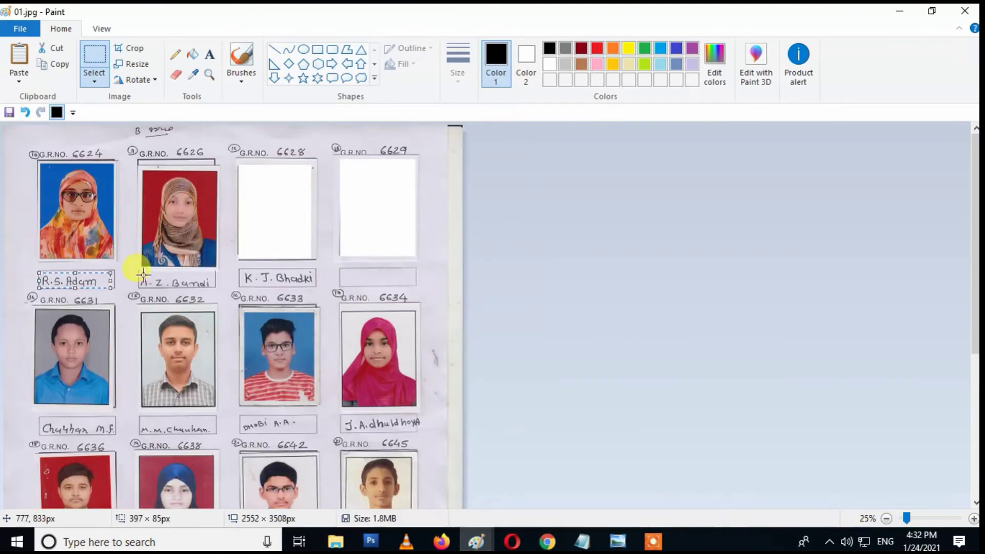
{"action": "key", "text": "ctrl+c"}
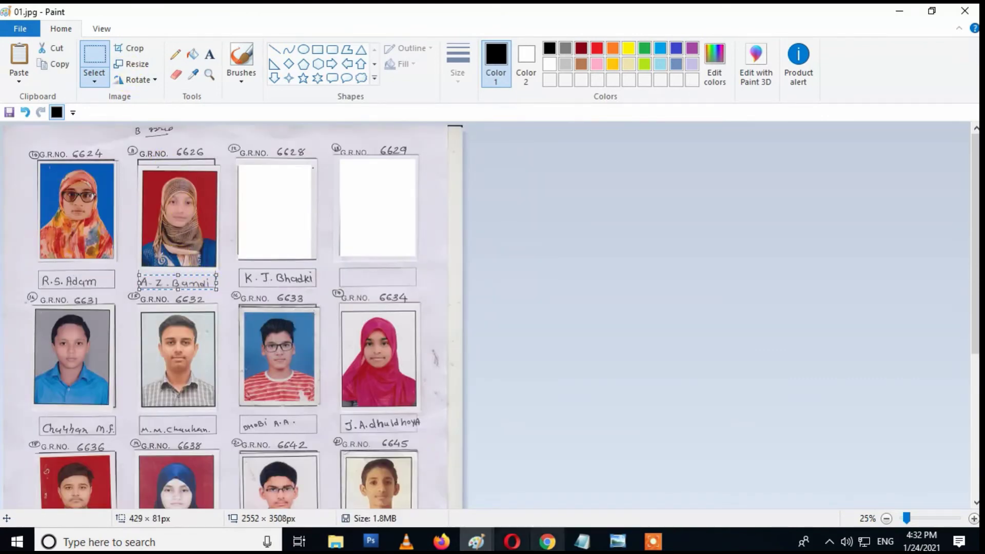
{"action": "left_click", "coordinate": [544, 508]}
{"action": "key", "text": "ctrl+v"}
{"action": "left_click", "coordinate": [129, 54]}
Save the signature as JPEG 6626-S and open a fresh blank image.
{"action": "left_click", "coordinate": [20, 28]}
{"action": "left_click", "coordinate": [34, 113]}
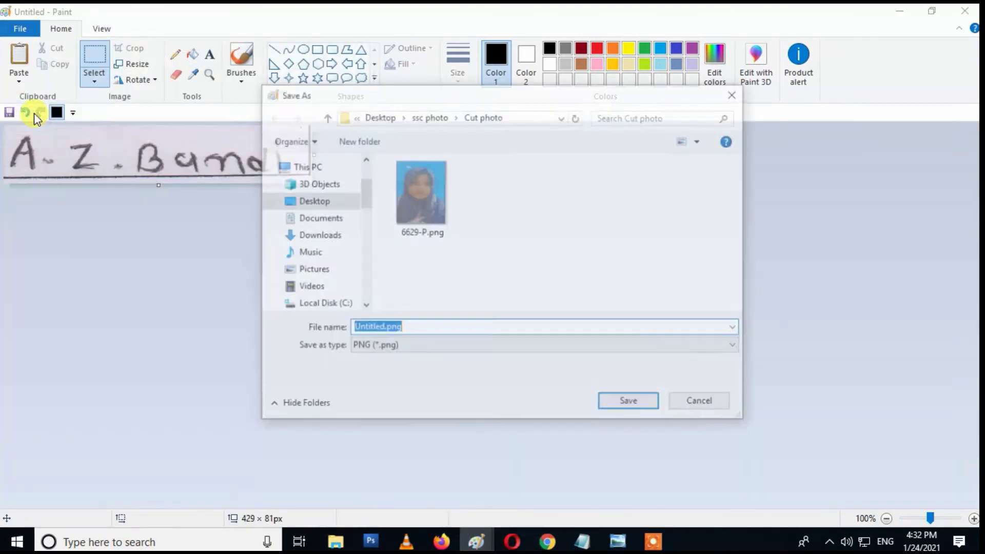
{"action": "left_click", "coordinate": [419, 348]}
{"action": "left_click", "coordinate": [411, 405]}
{"action": "left_click", "coordinate": [600, 195]}
{"action": "left_click", "coordinate": [374, 328]}
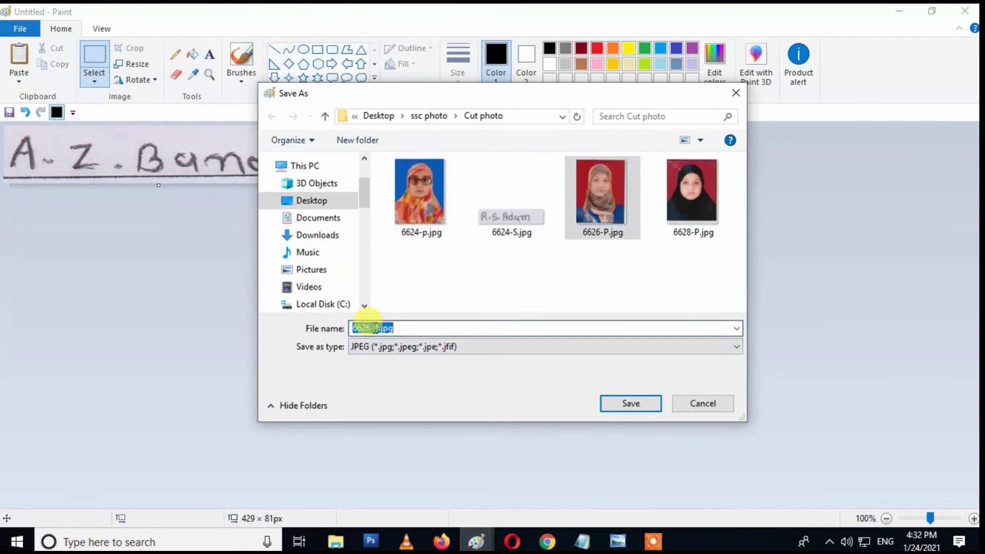
{"action": "left_click", "coordinate": [631, 404]}
{"action": "left_click", "coordinate": [20, 28]}
{"action": "left_click", "coordinate": [27, 59]}
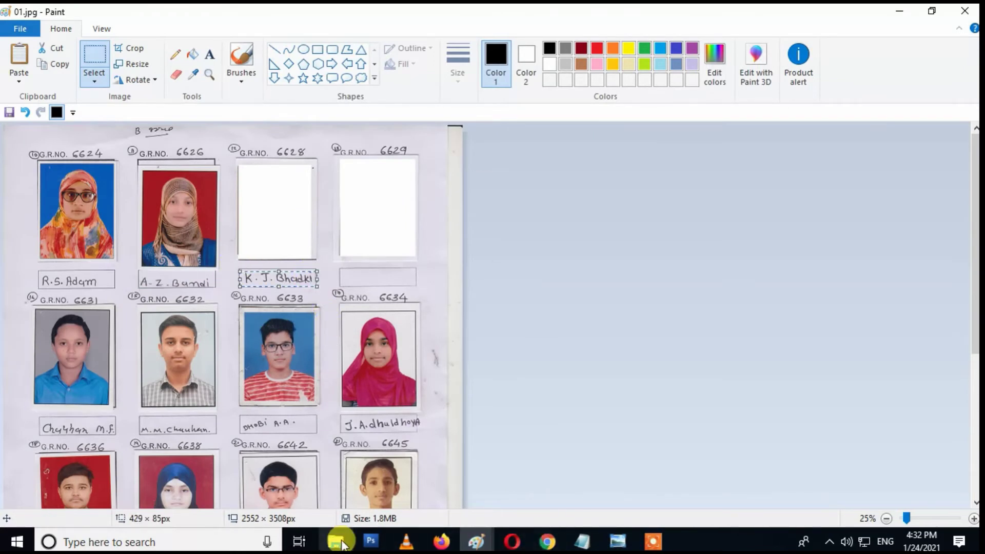
{"action": "left_click", "coordinate": [385, 473]}
{"action": "key", "text": "ctrl+v"}
{"action": "left_click", "coordinate": [13, 23]}
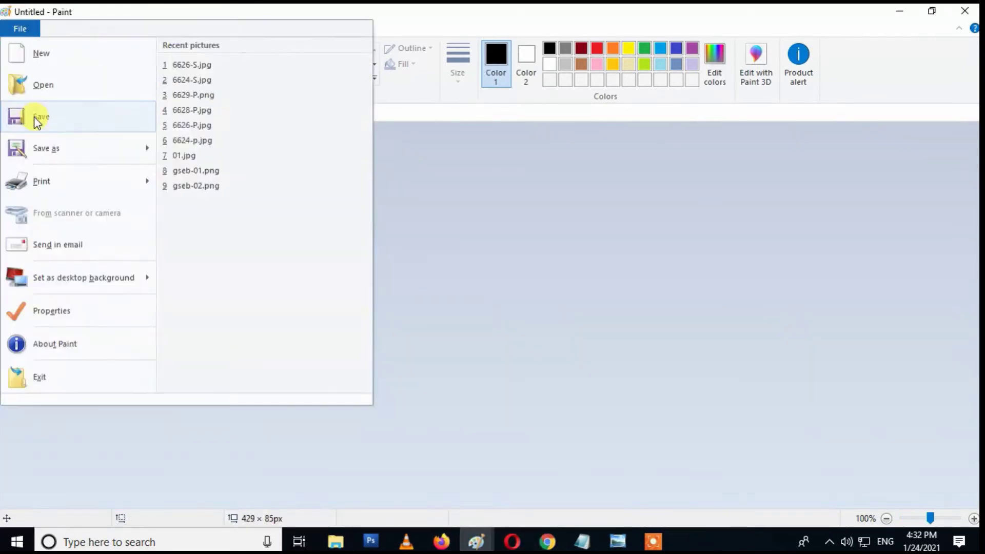
{"action": "left_click", "coordinate": [34, 116]}
{"action": "left_click", "coordinate": [420, 347]}
{"action": "left_click", "coordinate": [407, 407]}
{"action": "left_click", "coordinate": [414, 307]}
{"action": "left_click_drag", "start_coordinate": [374, 328], "coordinate": [394, 329]}
{"action": "type", "text": "S"}
{"action": "left_click", "coordinate": [631, 404]}
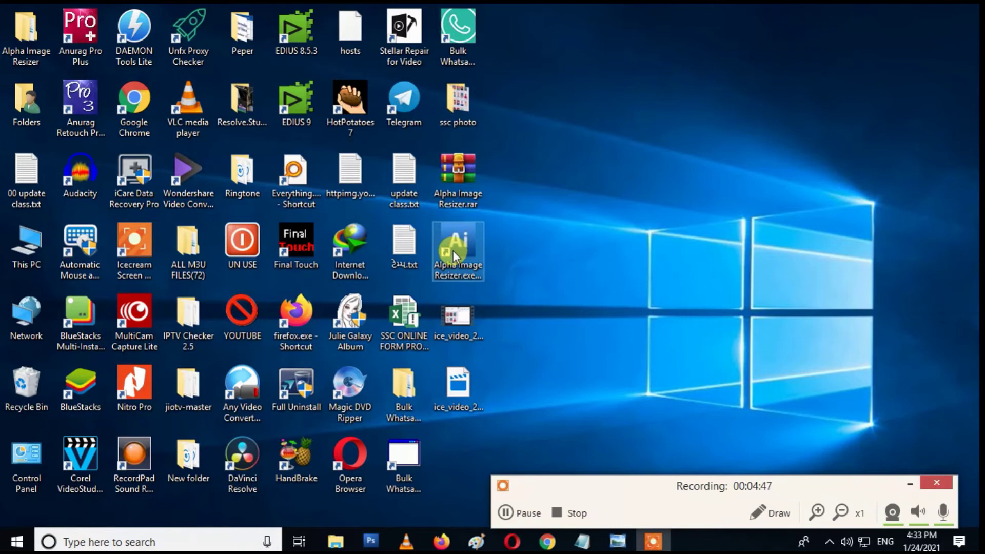
Launch Alpha Image Resizer and close the blank Paint window without saving.
{"action": "double_click", "coordinate": [453, 251]}
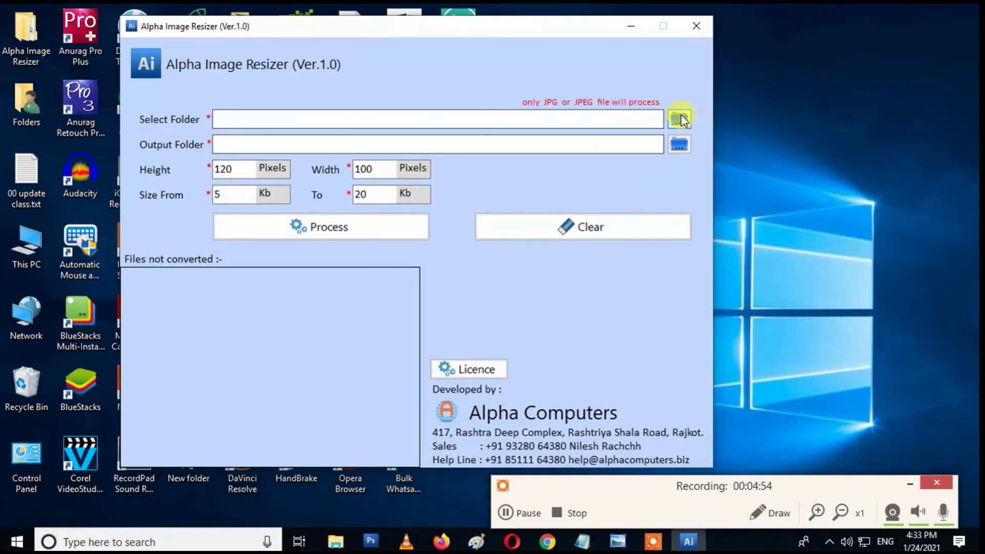
{"action": "left_click", "coordinate": [681, 120]}
{"action": "scroll", "coordinate": [519, 271], "scroll_direction": "down", "scroll_amount": 3}
{"action": "scroll", "coordinate": [585, 267], "scroll_direction": "down", "scroll_amount": 3}
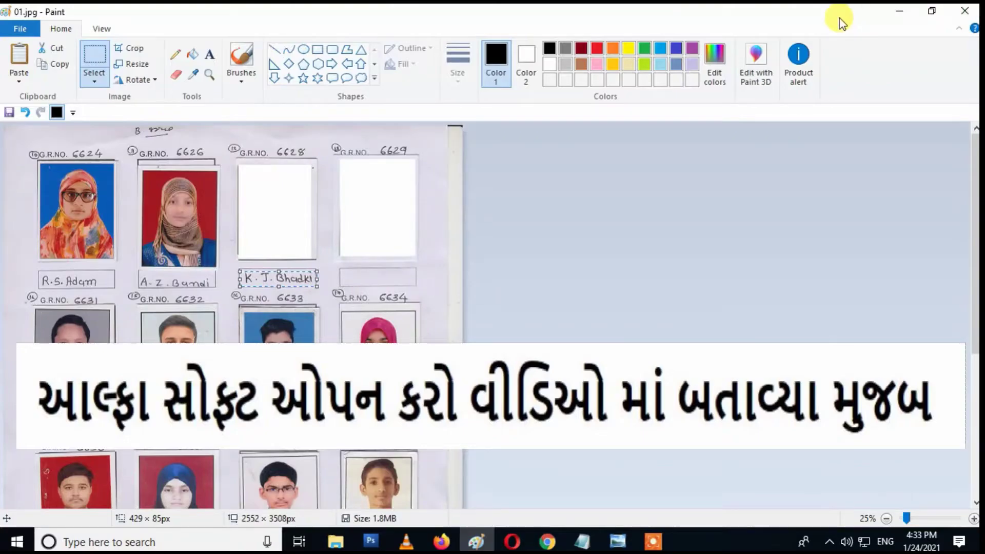
{"action": "left_click", "coordinate": [967, 13]}
{"action": "left_click", "coordinate": [517, 282]}
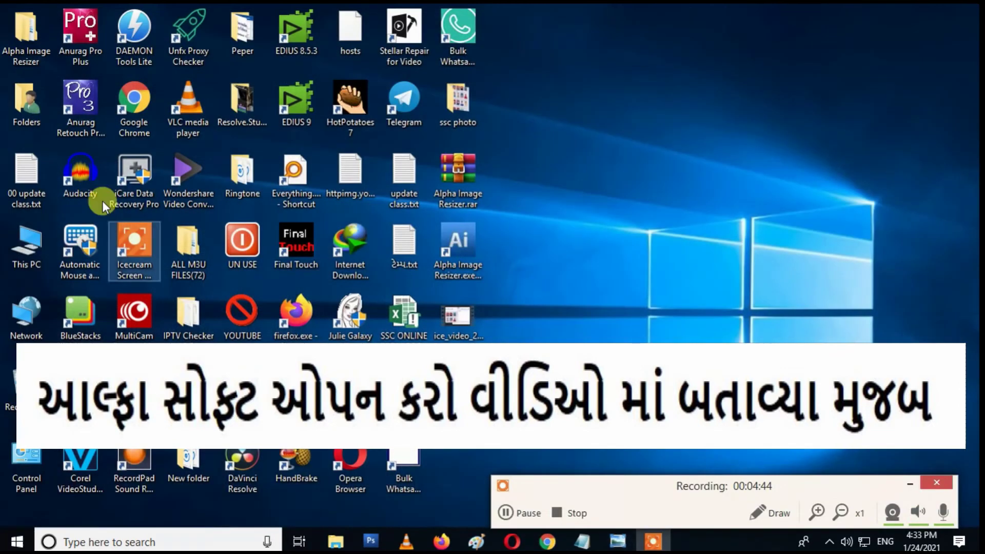
Relaunch Alpha Image Resizer, set ssc photo\Cut photo as source, and bring up the Cut photo Explorer window.
{"action": "double_click", "coordinate": [454, 250]}
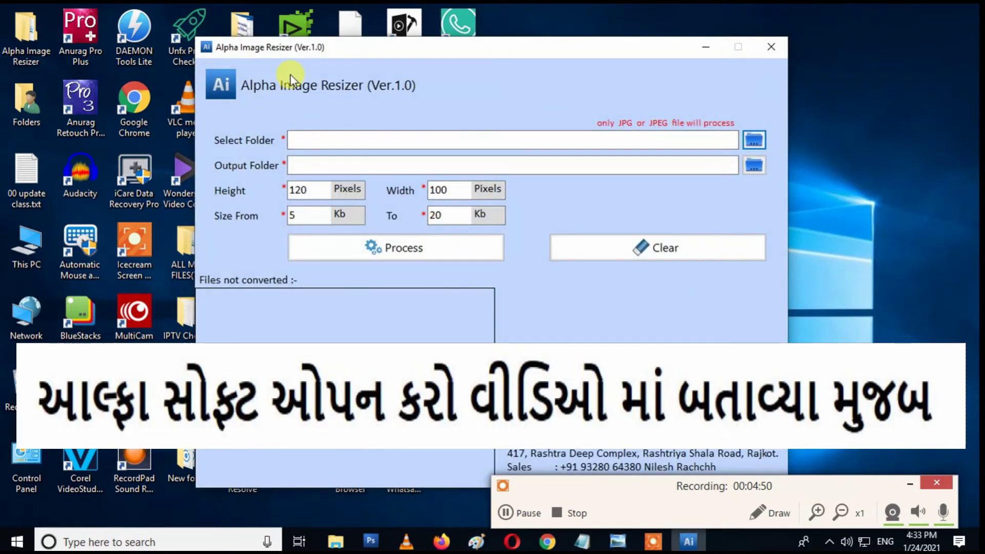
{"action": "left_click_drag", "start_coordinate": [346, 47], "coordinate": [271, 26]}
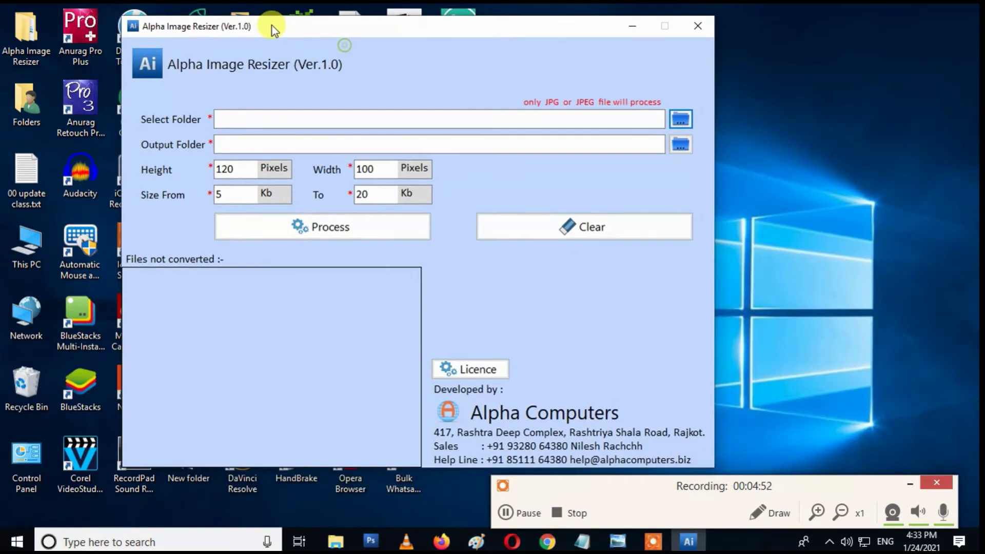
{"action": "left_click", "coordinate": [680, 119]}
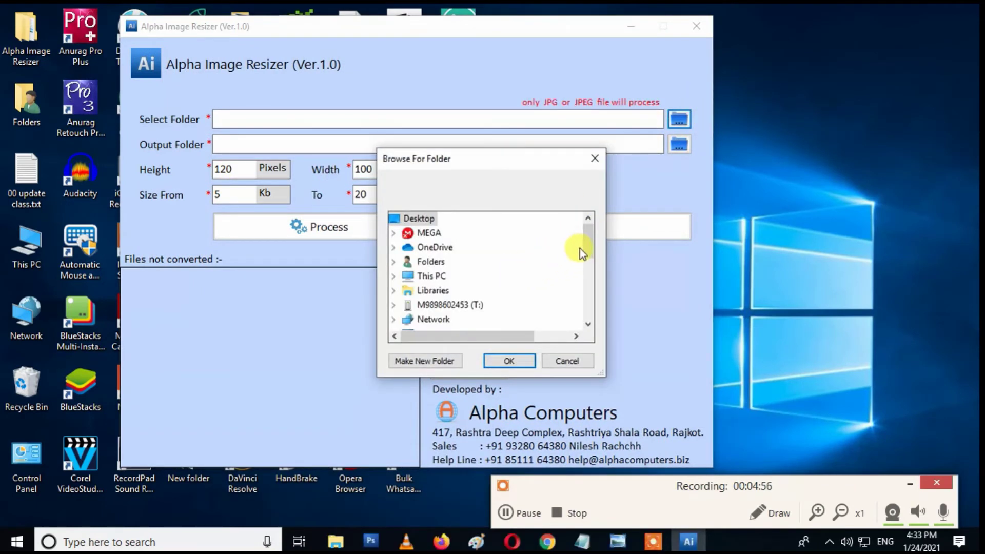
{"action": "left_click_drag", "start_coordinate": [589, 248], "coordinate": [595, 277]}
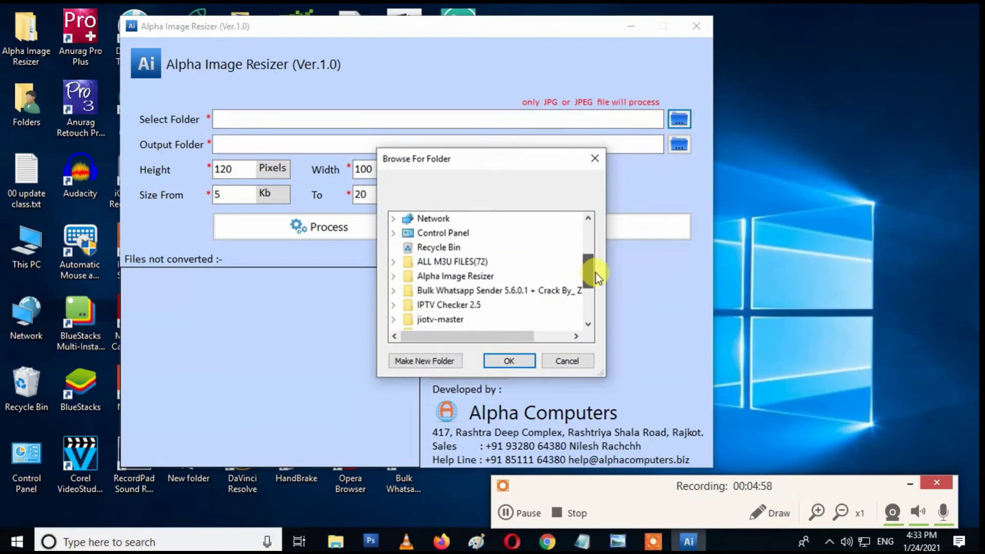
{"action": "left_click_drag", "start_coordinate": [596, 277], "coordinate": [598, 290]}
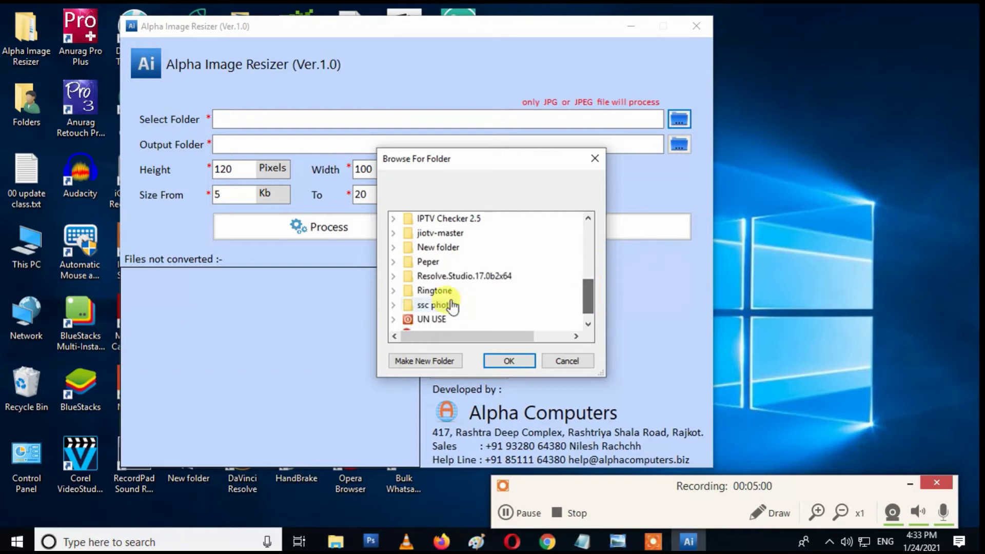
{"action": "double_click", "coordinate": [453, 306]}
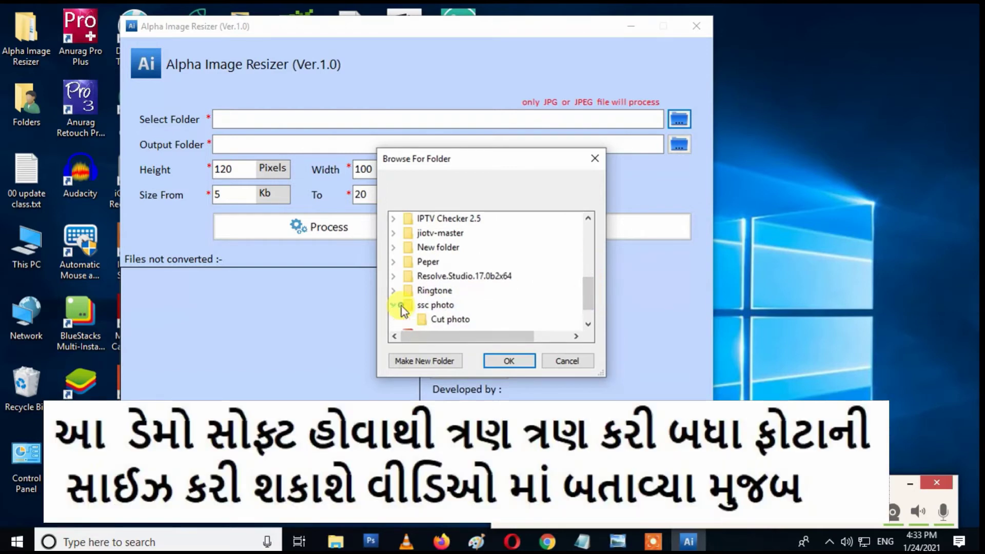
{"action": "left_click", "coordinate": [452, 319]}
{"action": "left_click_drag", "start_coordinate": [587, 292], "coordinate": [588, 307]}
{"action": "left_click", "coordinate": [527, 358]}
{"action": "left_click", "coordinate": [525, 357]}
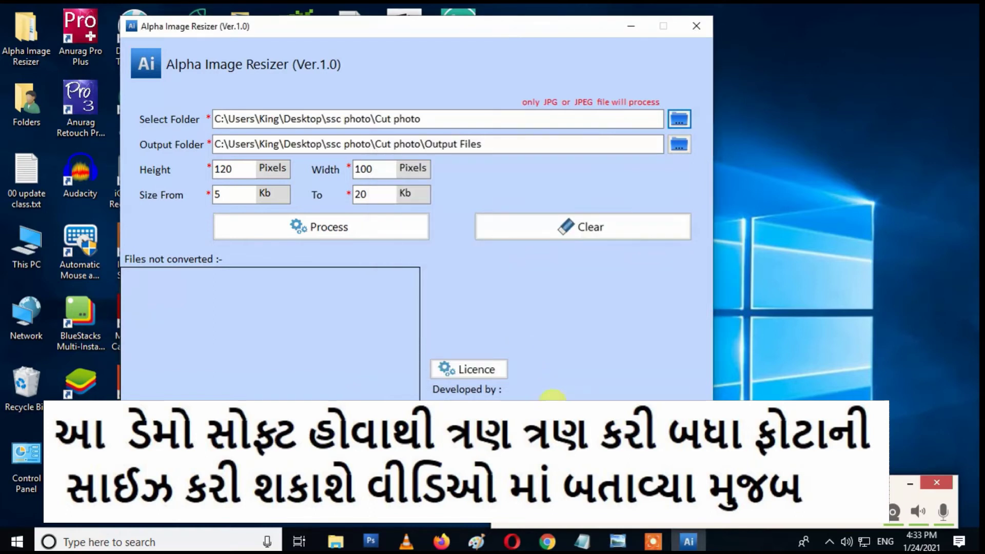
{"action": "left_click", "coordinate": [336, 541]}
{"action": "left_click", "coordinate": [444, 500]}
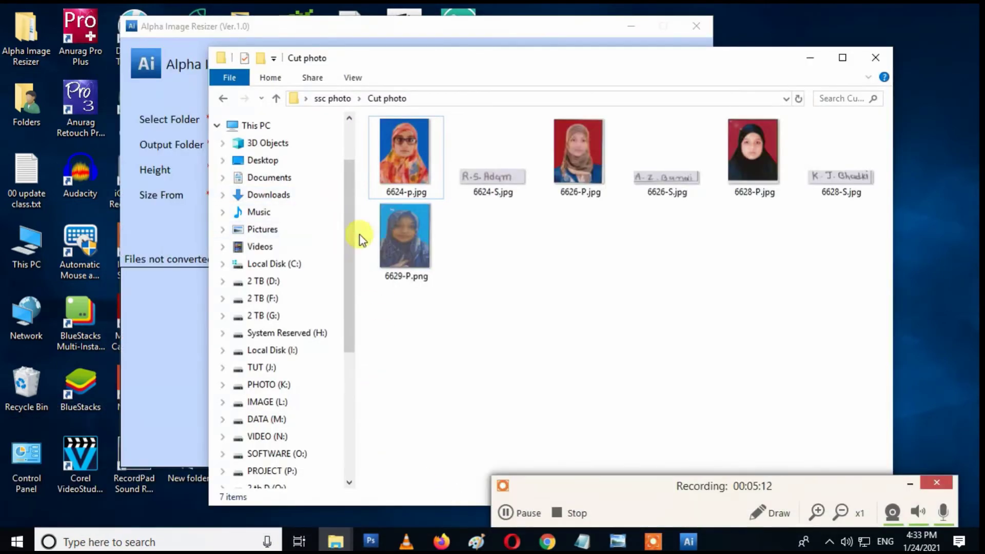
Delete 6629-P.png from Cut photo and create a new folder in ssc photo.
{"action": "left_click", "coordinate": [394, 252]}
{"action": "key", "text": "Delete"}
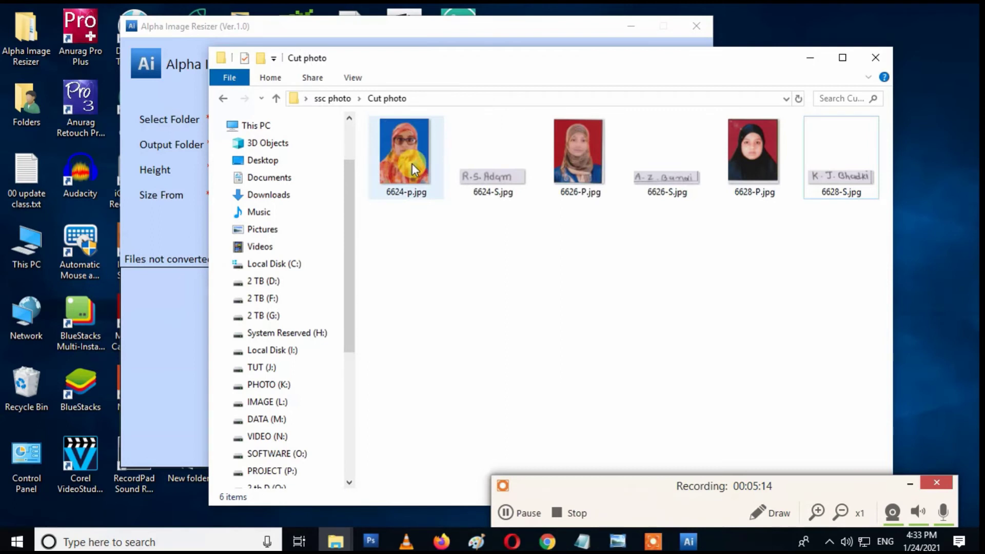
{"action": "left_click", "coordinate": [224, 100]}
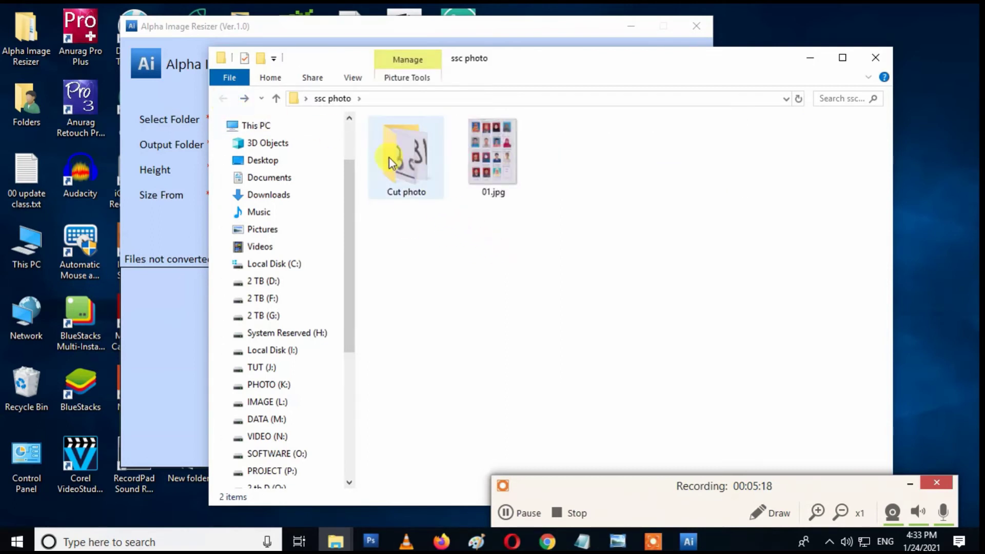
{"action": "right_click", "coordinate": [434, 314]}
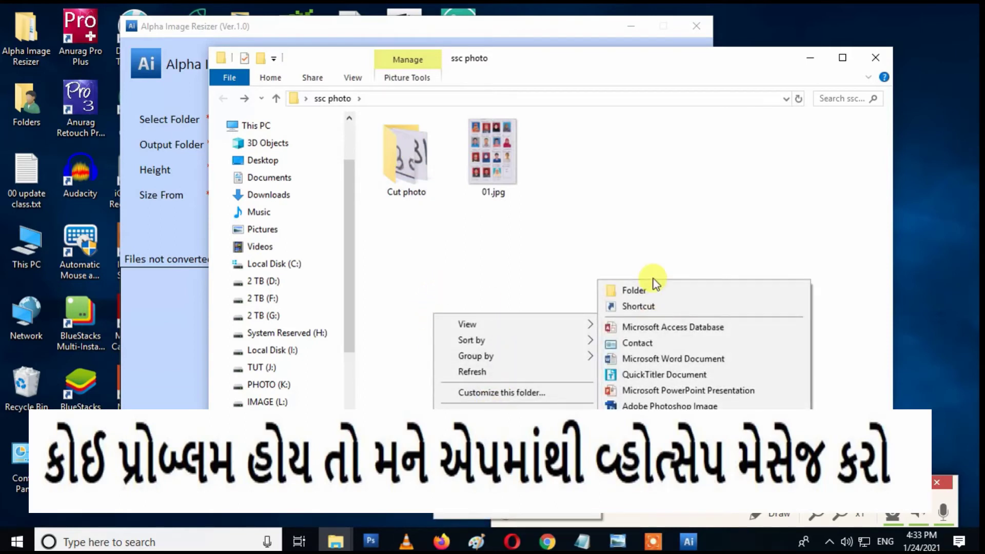
{"action": "left_click", "coordinate": [652, 284]}
{"action": "left_click", "coordinate": [538, 218]}
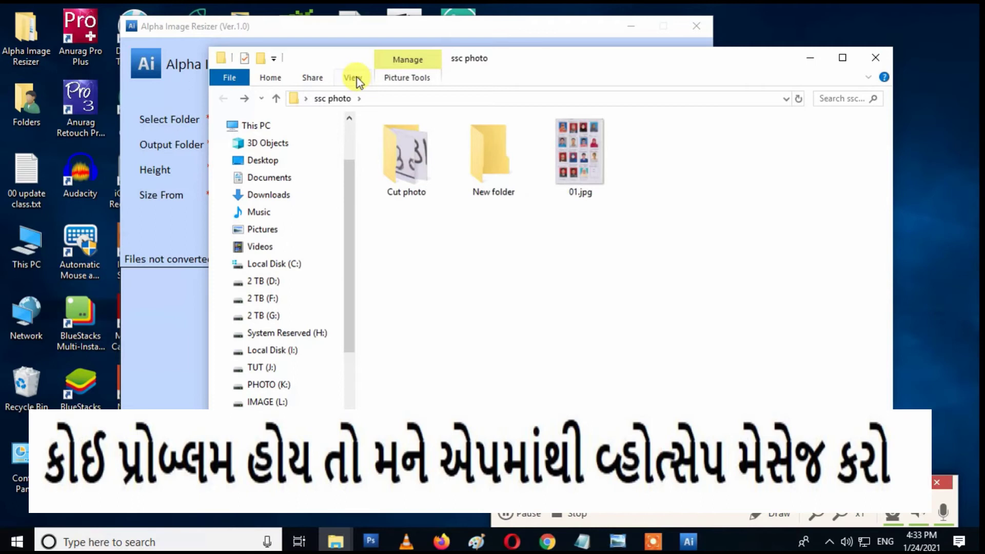
{"action": "double_click", "coordinate": [498, 193]}
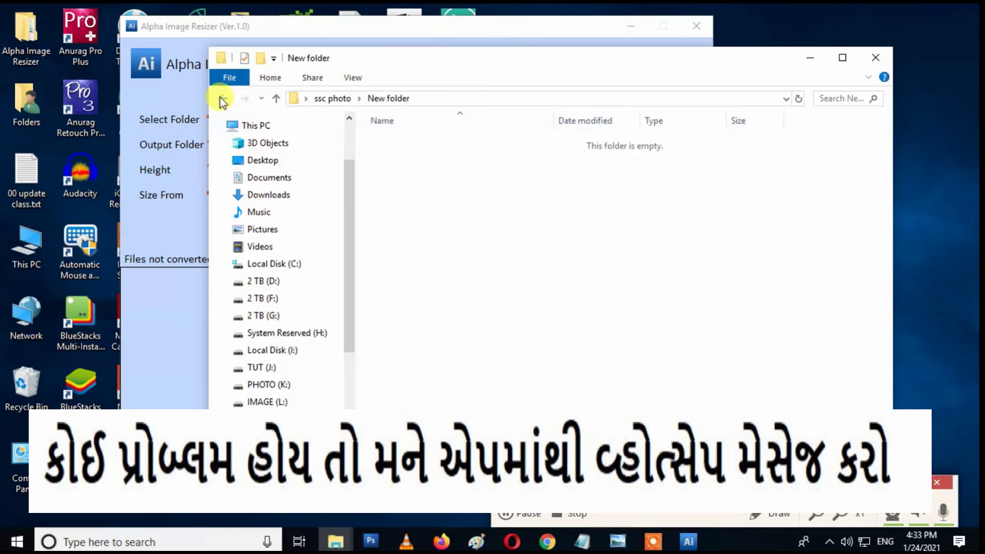
{"action": "left_click", "coordinate": [223, 101]}
Rename the new folder in ssc photo to 3 PHOTO.
{"action": "right_click", "coordinate": [475, 199]}
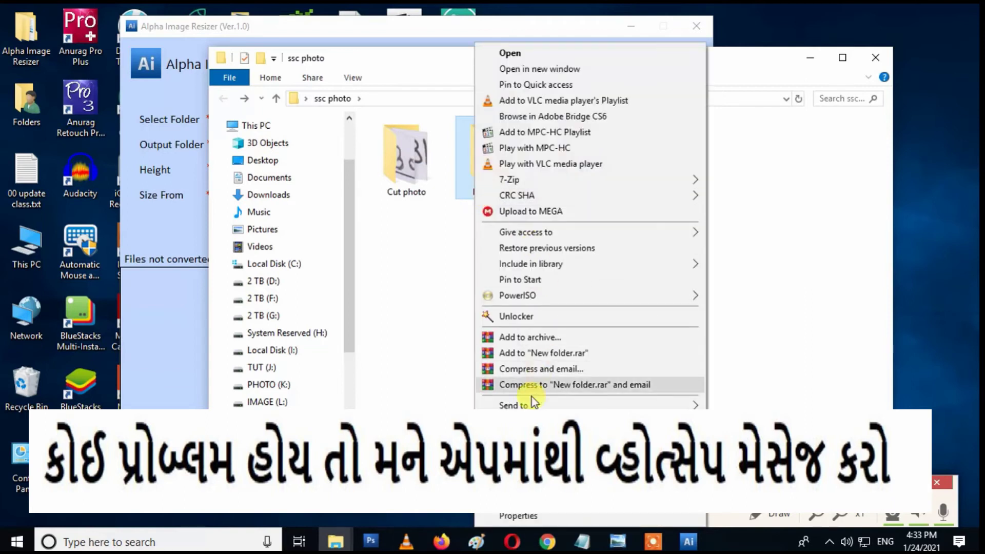
{"action": "left_click", "coordinate": [520, 494]}
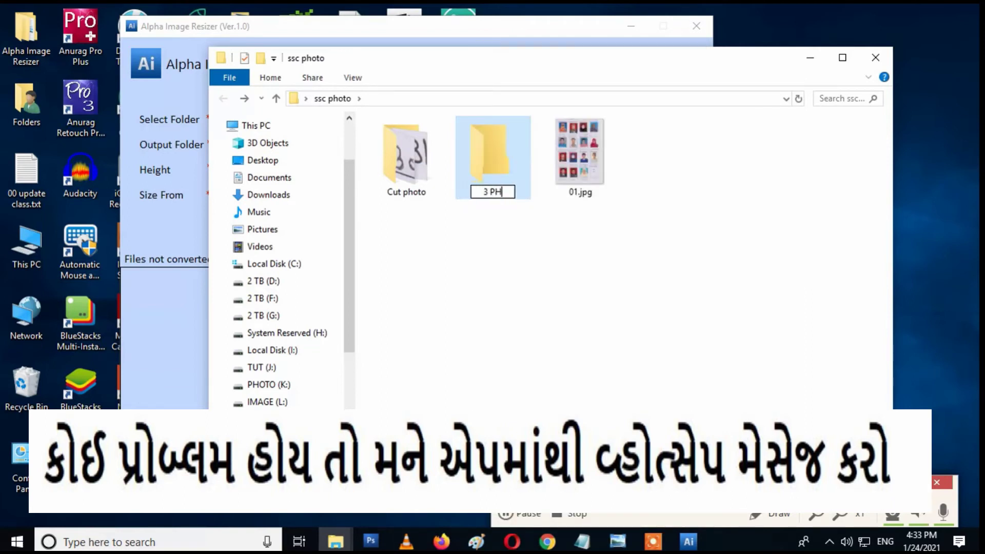
{"action": "key", "text": "BackSpace"}
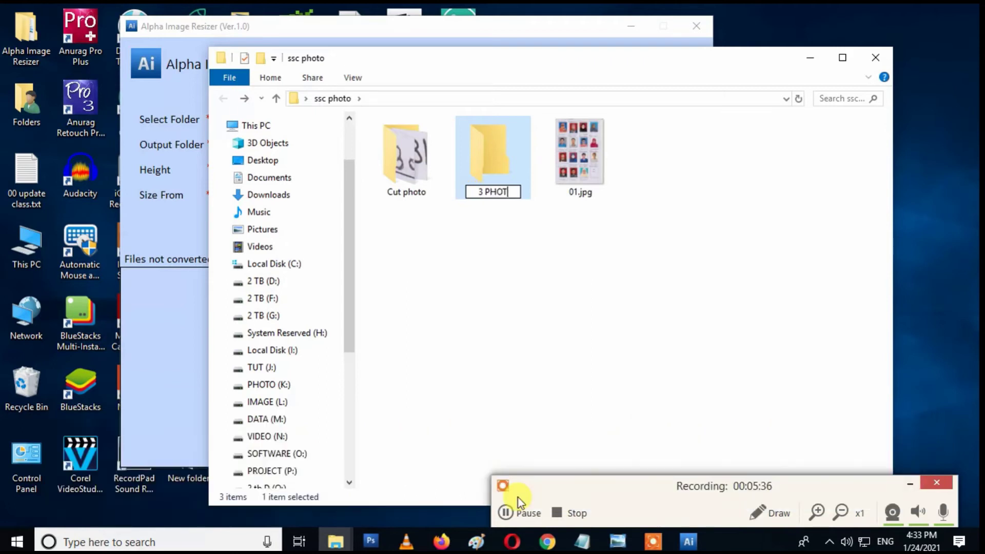
{"action": "left_click", "coordinate": [498, 342]}
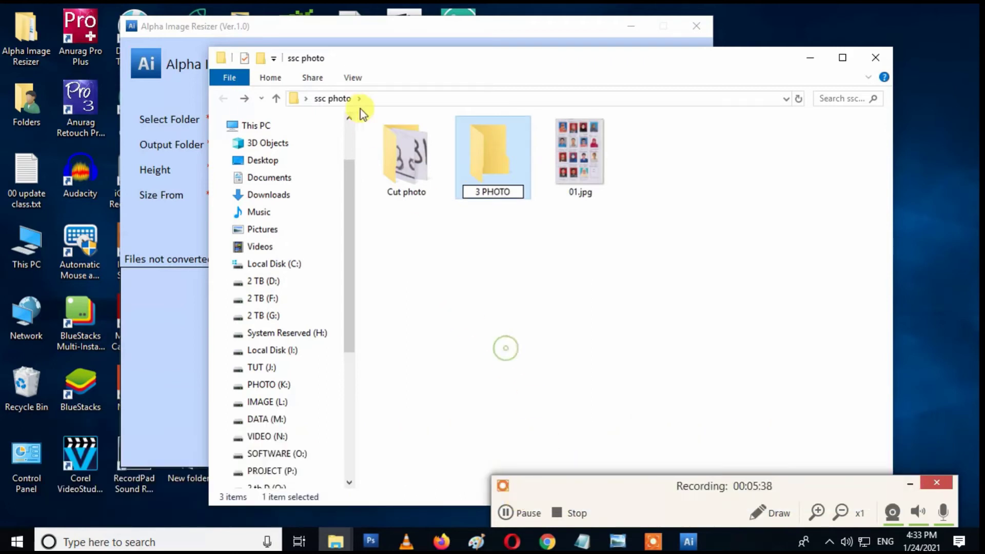
Copy 6624-p.jpg, 6624-S.jpg and 6626-P.jpg from the Cut photo folder.
{"action": "left_click", "coordinate": [407, 164]}
{"action": "double_click", "coordinate": [408, 164]}
{"action": "left_click", "coordinate": [406, 154]}
{"action": "left_click", "coordinate": [483, 169], "text": "ctrl"}
{"action": "left_click", "coordinate": [569, 177], "text": "ctrl"}
{"action": "right_click", "coordinate": [577, 179]}
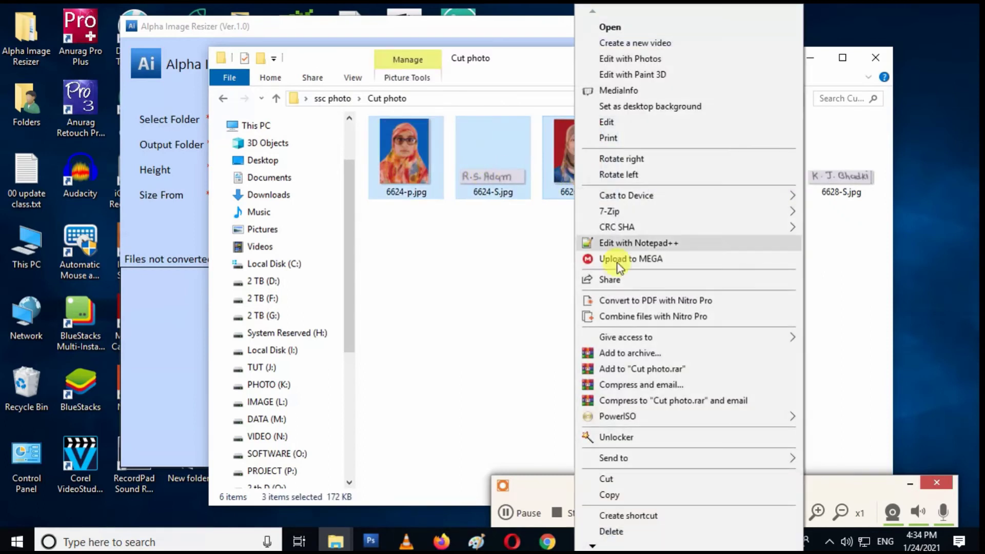
{"action": "left_click", "coordinate": [609, 498]}
Paste the three copied images into the empty 3 PHOTO folder.
{"action": "left_click", "coordinate": [224, 99]}
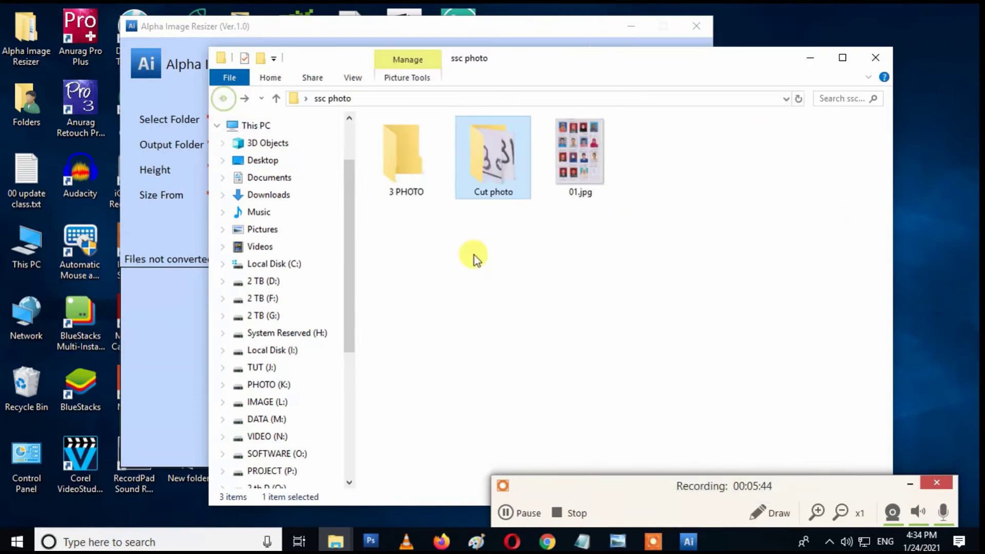
{"action": "double_click", "coordinate": [414, 177]}
{"action": "right_click", "coordinate": [414, 178]}
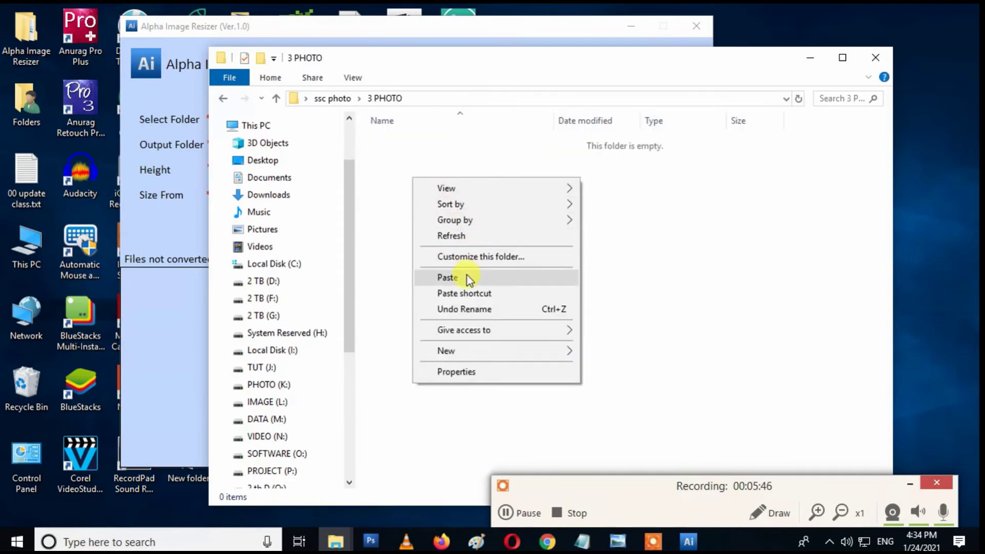
{"action": "left_click", "coordinate": [465, 275]}
{"action": "left_click", "coordinate": [377, 31]}
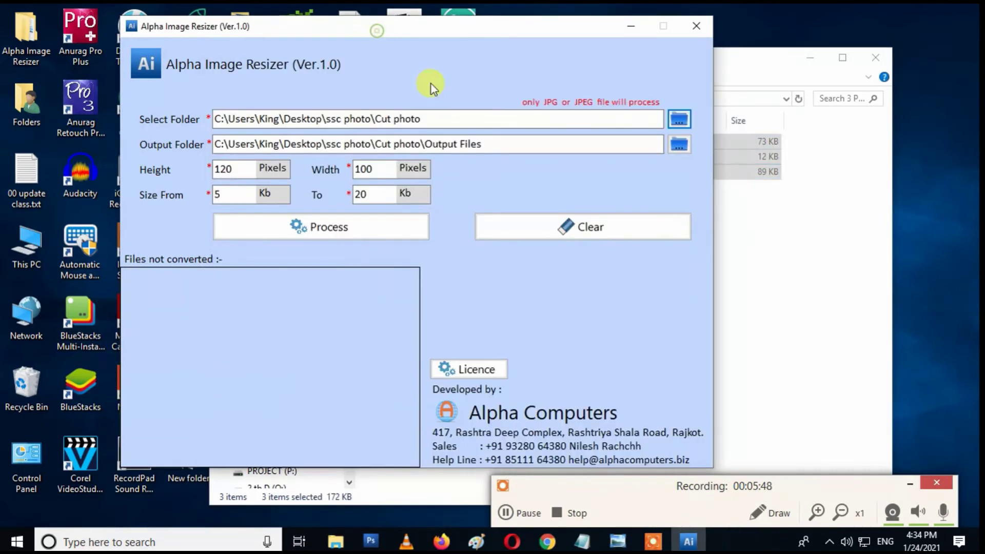
Set ssc photo\3 PHOTO as the source folder in Alpha Image Resizer.
{"action": "left_click", "coordinate": [679, 119]}
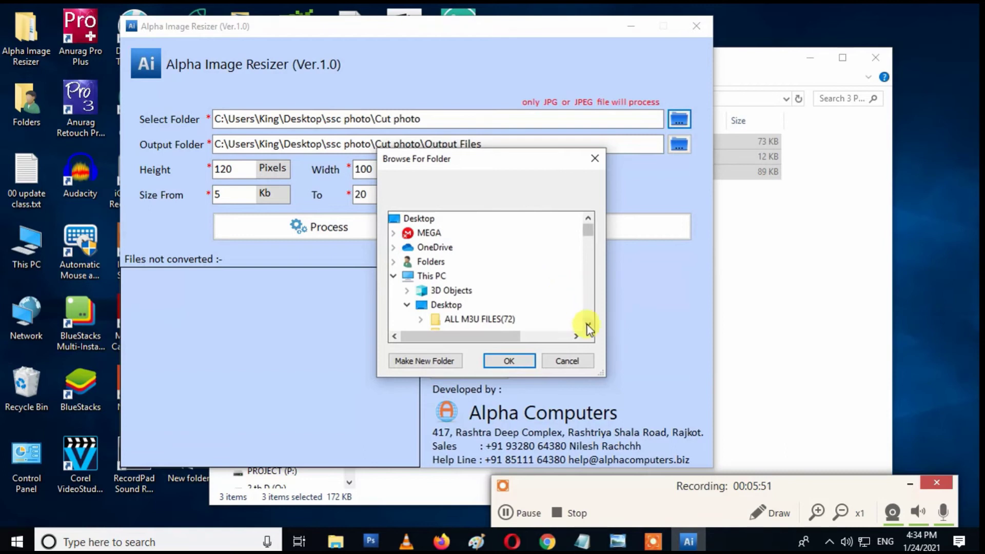
{"action": "left_click", "coordinate": [588, 326]}
{"action": "left_click", "coordinate": [589, 327]}
{"action": "left_click", "coordinate": [588, 327]}
{"action": "left_click", "coordinate": [475, 291]}
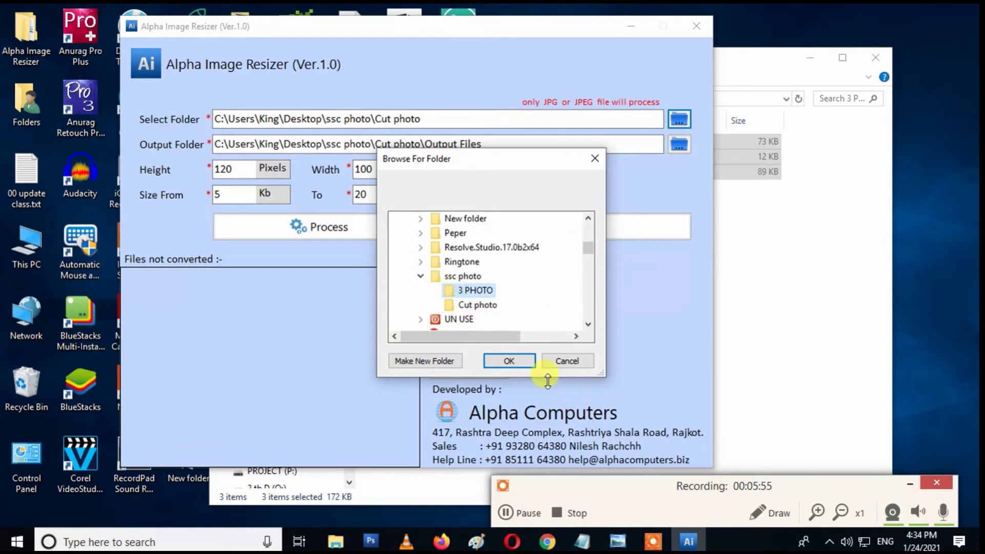
{"action": "left_click", "coordinate": [509, 362]}
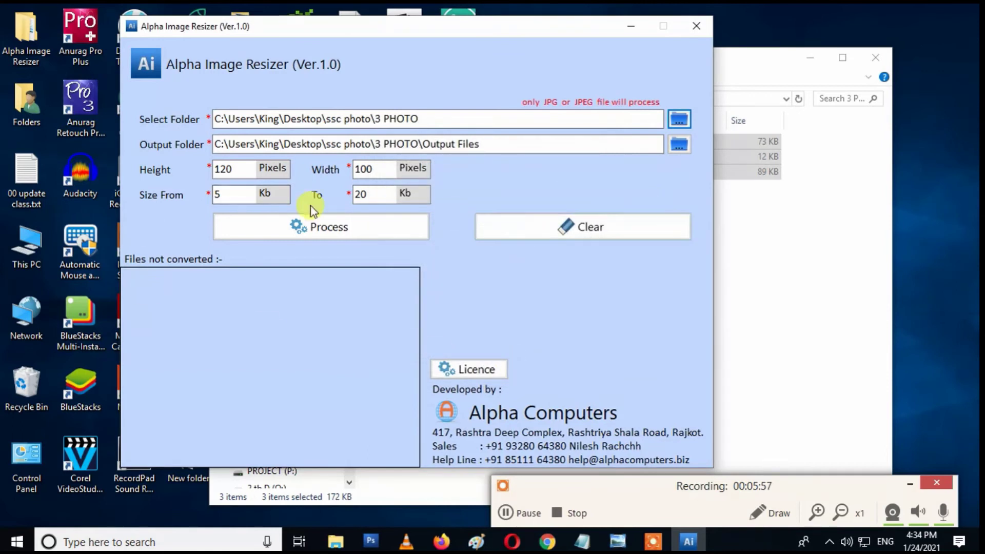
Process the 3 PHOTO images into its Output Files subfolder.
{"action": "left_click", "coordinate": [764, 513]}
{"action": "left_click_drag", "start_coordinate": [291, 208], "coordinate": [331, 217]}
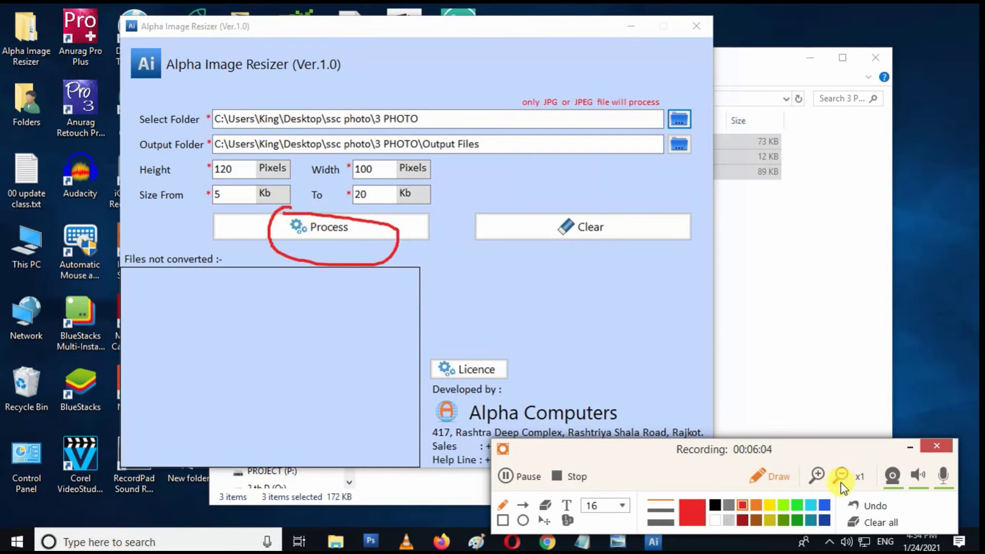
{"action": "left_click", "coordinate": [873, 521]}
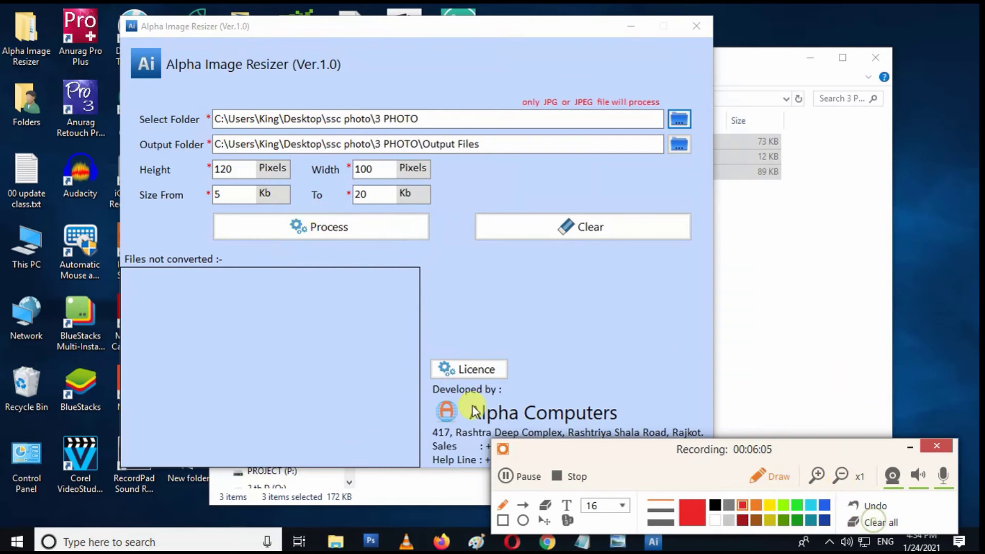
{"action": "left_click", "coordinate": [906, 448]}
{"action": "left_click", "coordinate": [313, 233]}
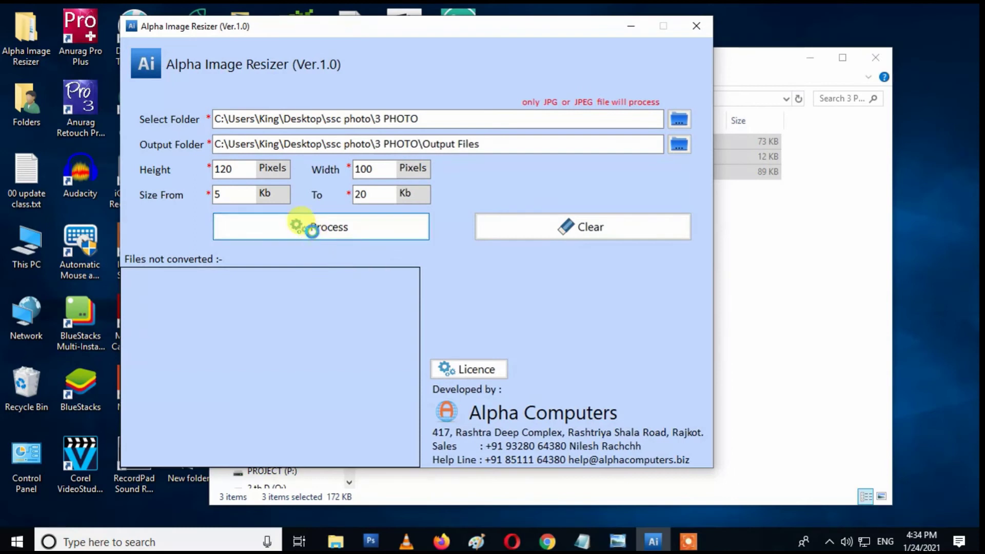
Dismiss the conversion success message, close Output Files, and reopen the 3 PHOTO folder.
{"action": "left_click", "coordinate": [543, 320]}
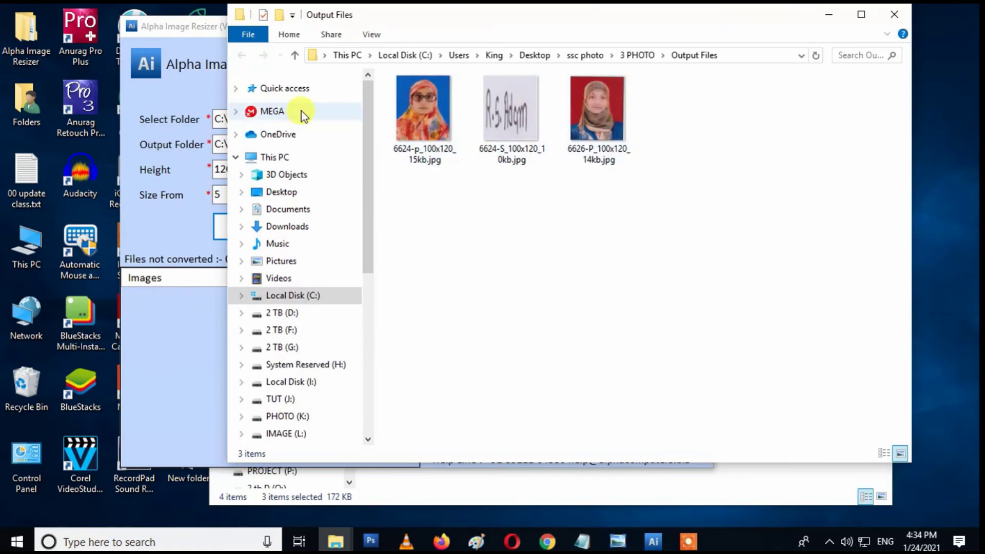
{"action": "left_click", "coordinate": [895, 16]}
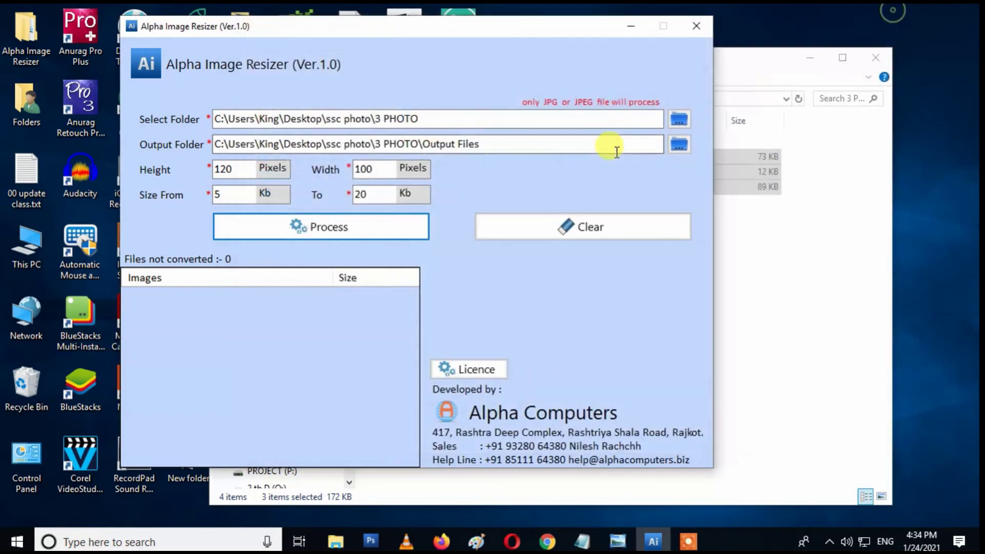
{"action": "left_click", "coordinate": [774, 264]}
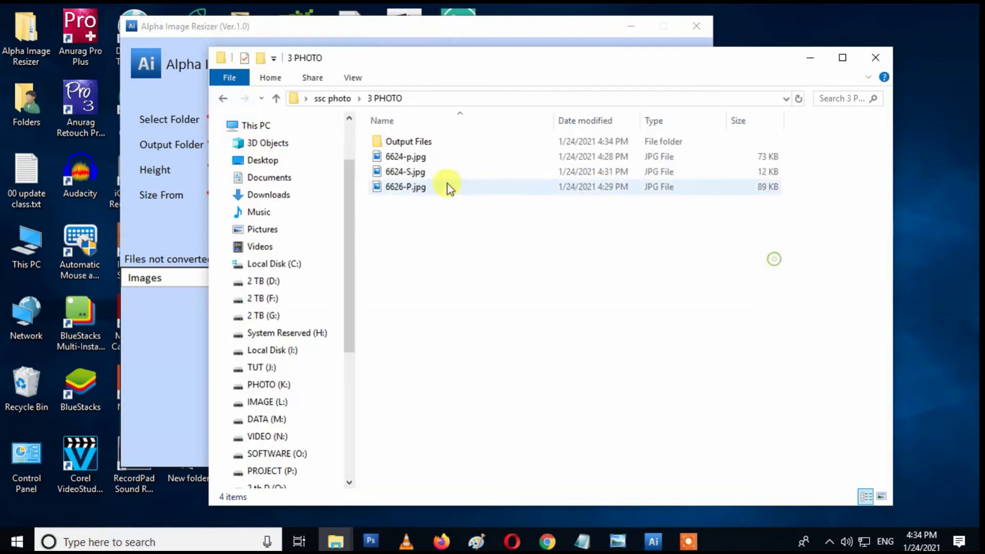
{"action": "left_click", "coordinate": [222, 97]}
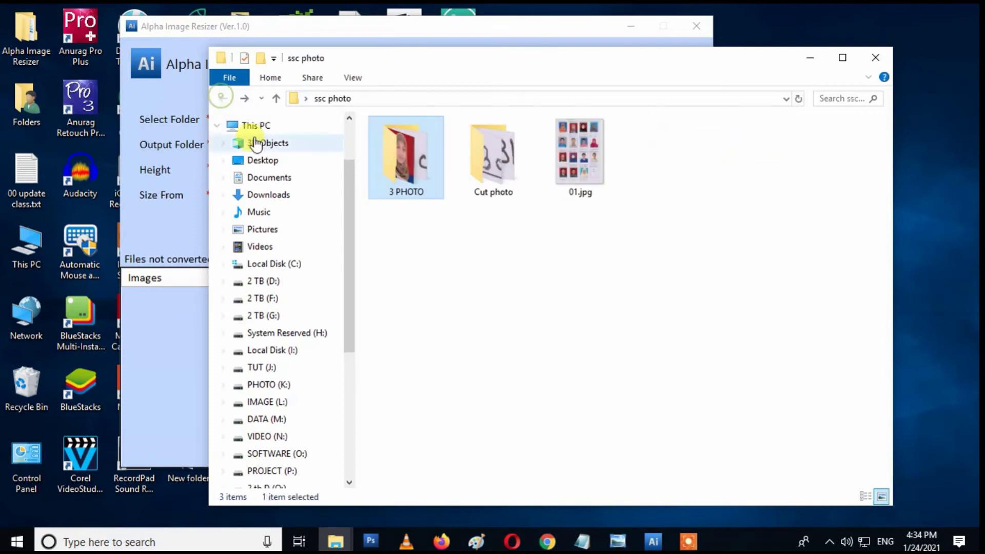
{"action": "double_click", "coordinate": [409, 165]}
Attempt deleting the three original images, cancelling when the deletion is blocked.
{"action": "left_click", "coordinate": [477, 177]}
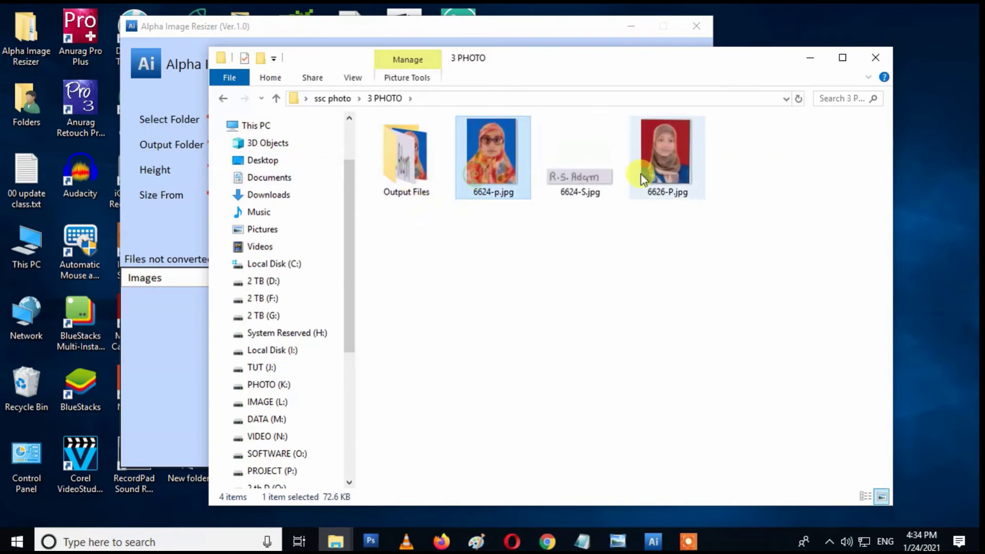
{"action": "left_click", "coordinate": [659, 176], "text": "shift"}
{"action": "key", "text": "Delete"}
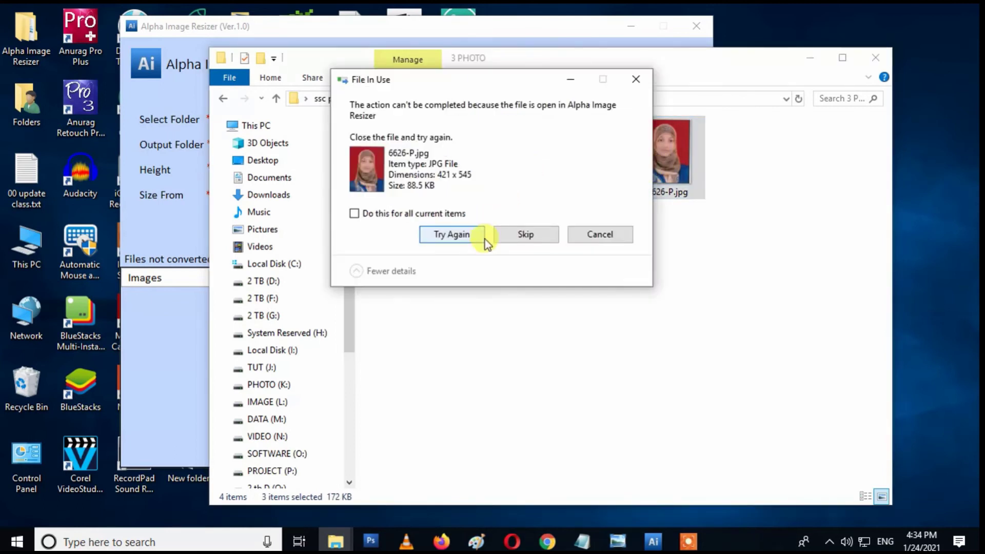
{"action": "key", "text": "Escape"}
{"action": "left_click", "coordinate": [513, 308]}
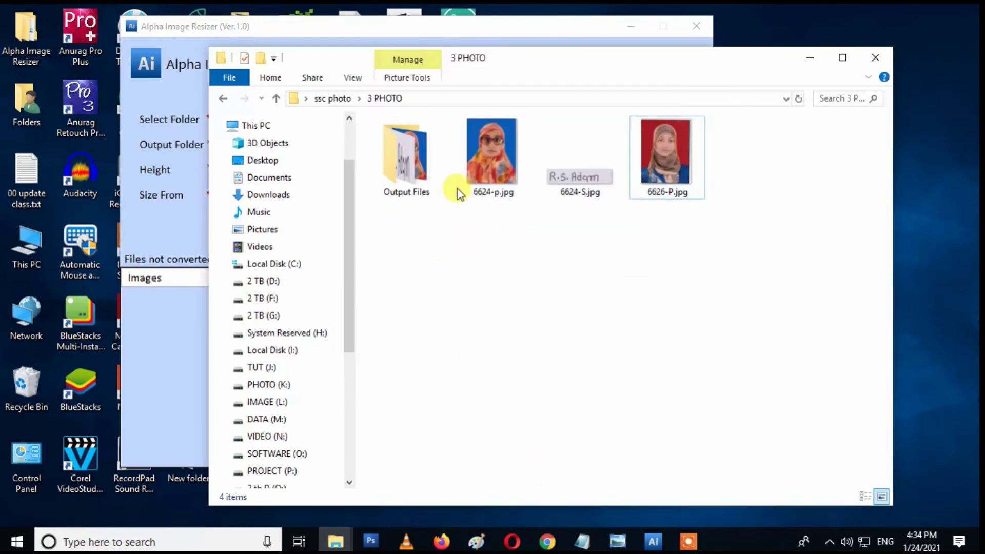
Retry deleting the three originals, then clear Alpha Image Resizer's folder paths.
{"action": "left_click_drag", "start_coordinate": [699, 213], "coordinate": [489, 148]}
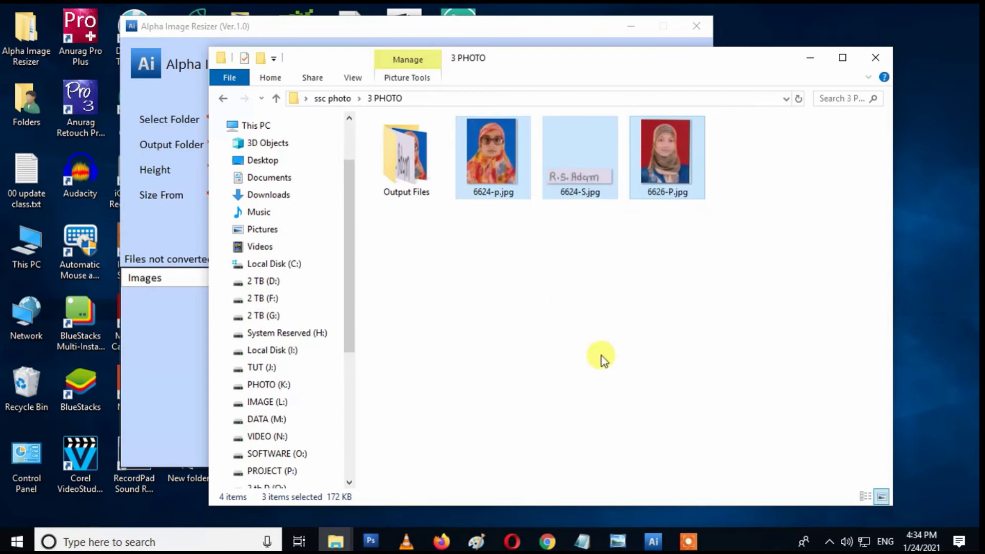
{"action": "key", "text": "Delete"}
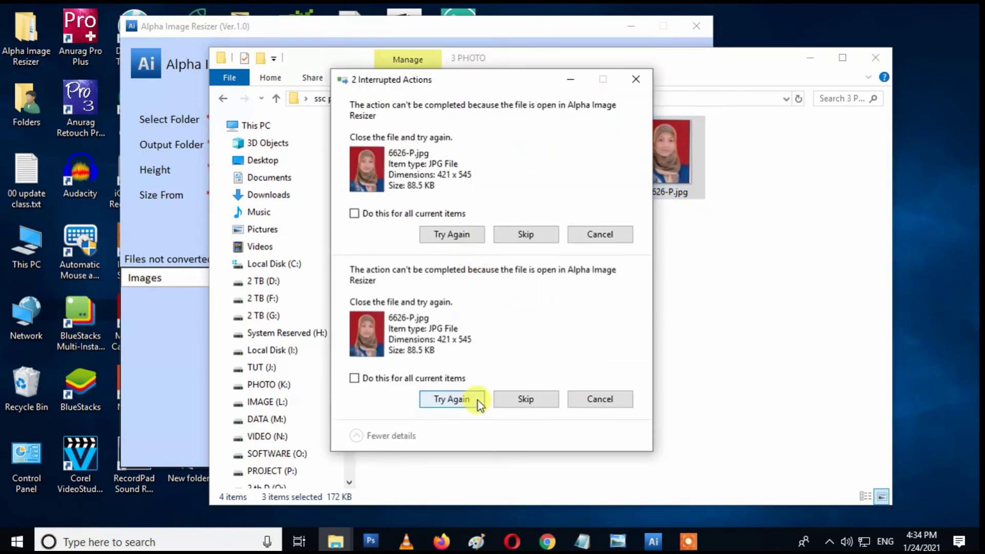
{"action": "left_click", "coordinate": [571, 392]}
{"action": "left_click", "coordinate": [310, 29]}
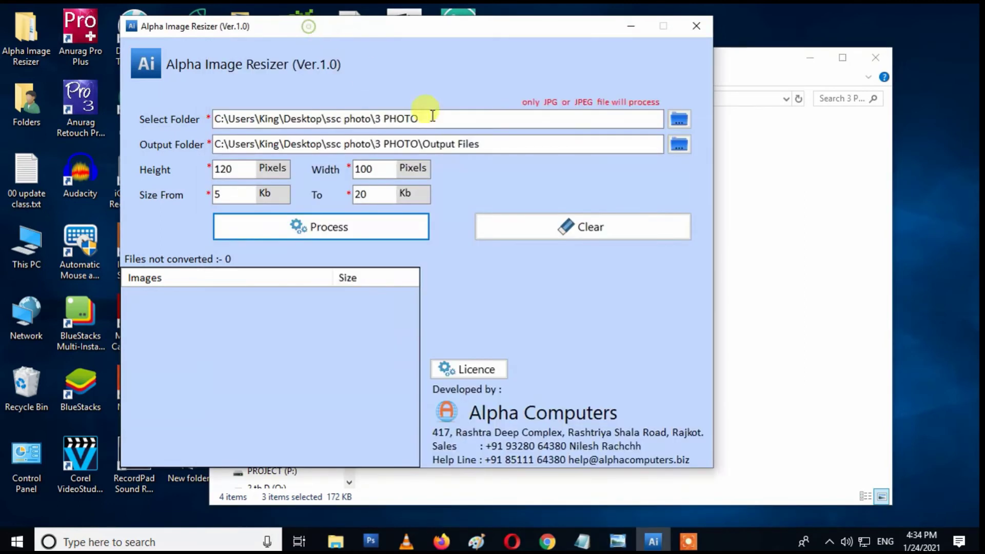
{"action": "left_click", "coordinate": [768, 107]}
{"action": "left_click", "coordinate": [587, 26]}
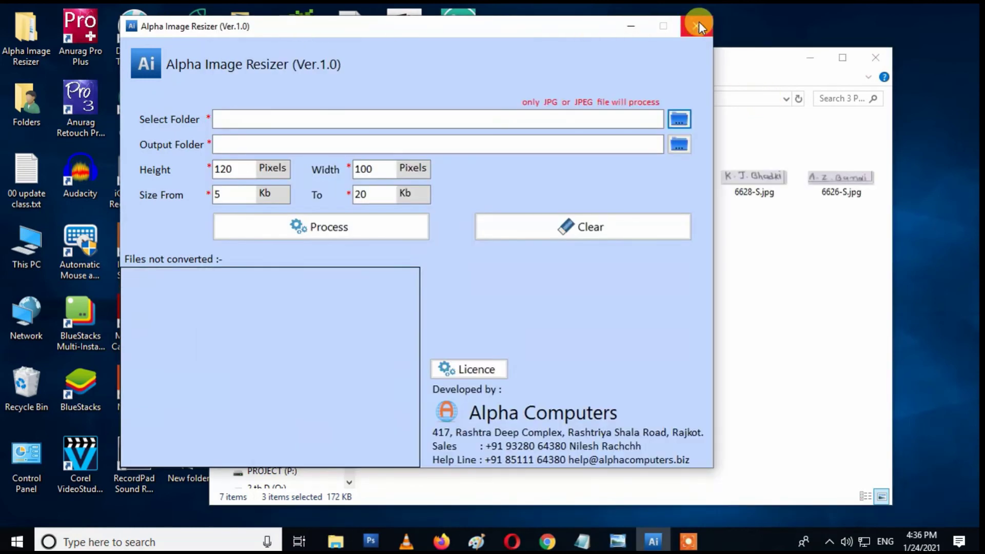
Close Alpha Image Resizer and delete 6624-p, 6624-S and 6626-P from 3 PHOTO.
{"action": "left_click", "coordinate": [696, 26]}
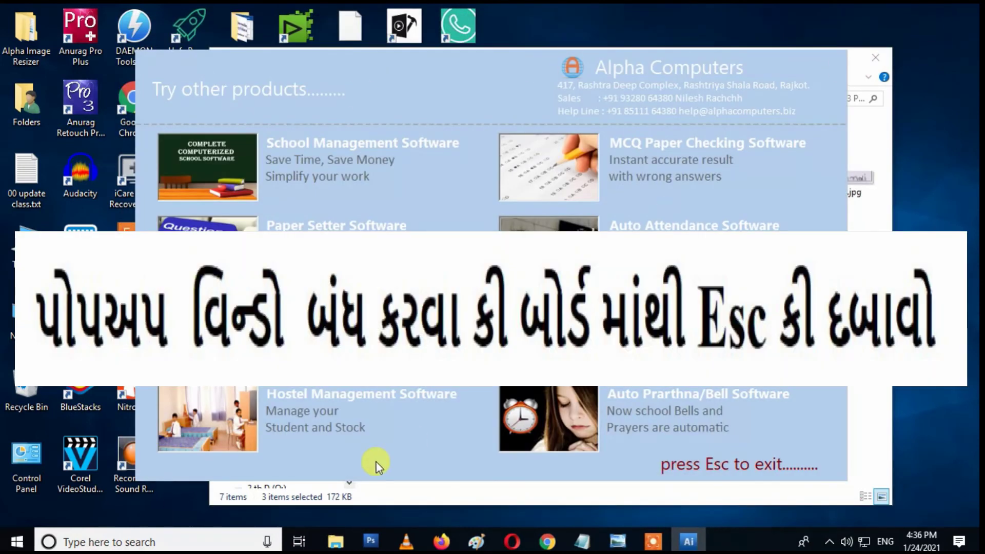
{"action": "key", "text": "Escape"}
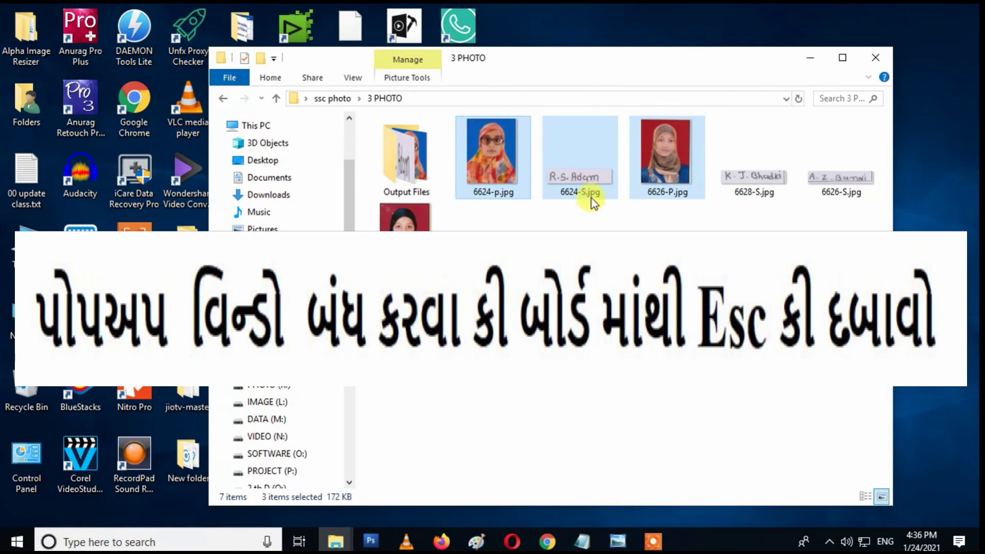
{"action": "left_click", "coordinate": [662, 190]}
{"action": "key", "text": "Delete"}
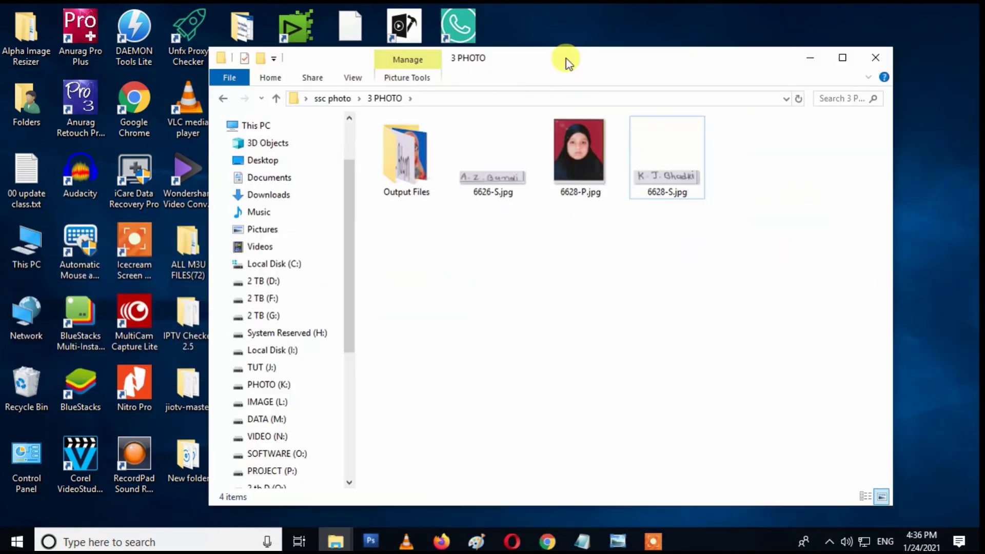
Relaunch Alpha Image Resizer from its desktop shortcut.
{"action": "left_click_drag", "start_coordinate": [567, 59], "coordinate": [287, 89]}
{"action": "left_click", "coordinate": [528, 95]}
{"action": "double_click", "coordinate": [476, 256]}
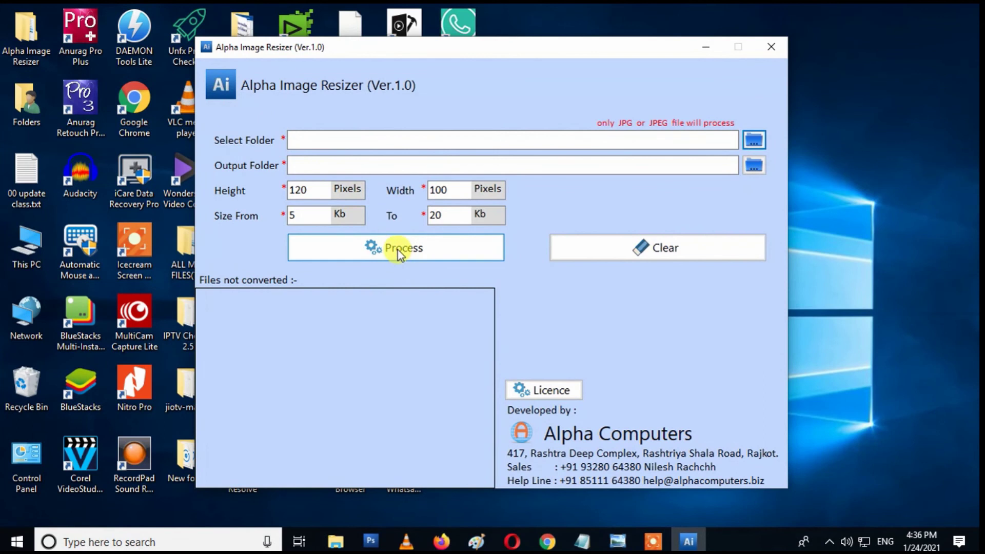
Process ssc photo\3 PHOTO as source and confirm 3 of 3 files converted.
{"action": "left_click", "coordinate": [754, 140]}
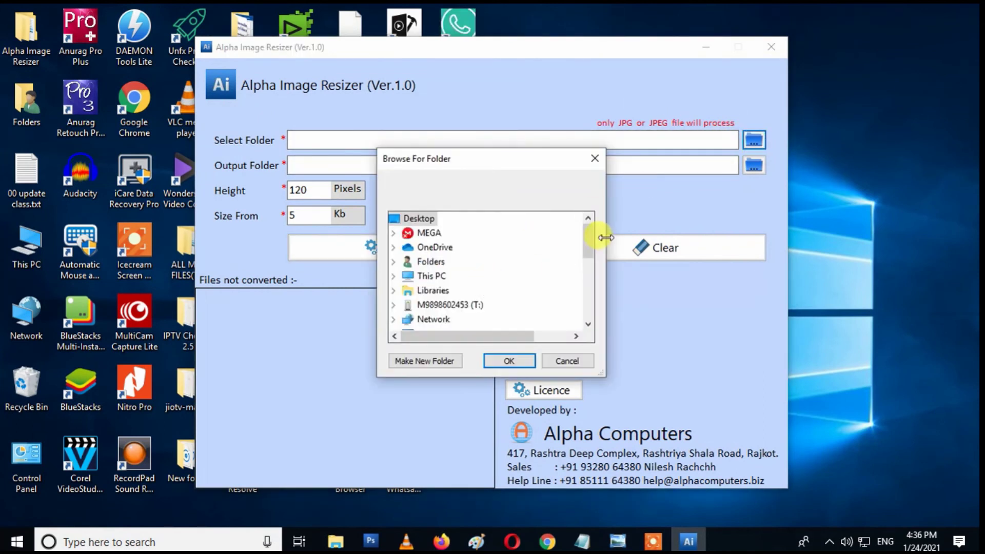
{"action": "left_click_drag", "start_coordinate": [590, 240], "coordinate": [593, 297]}
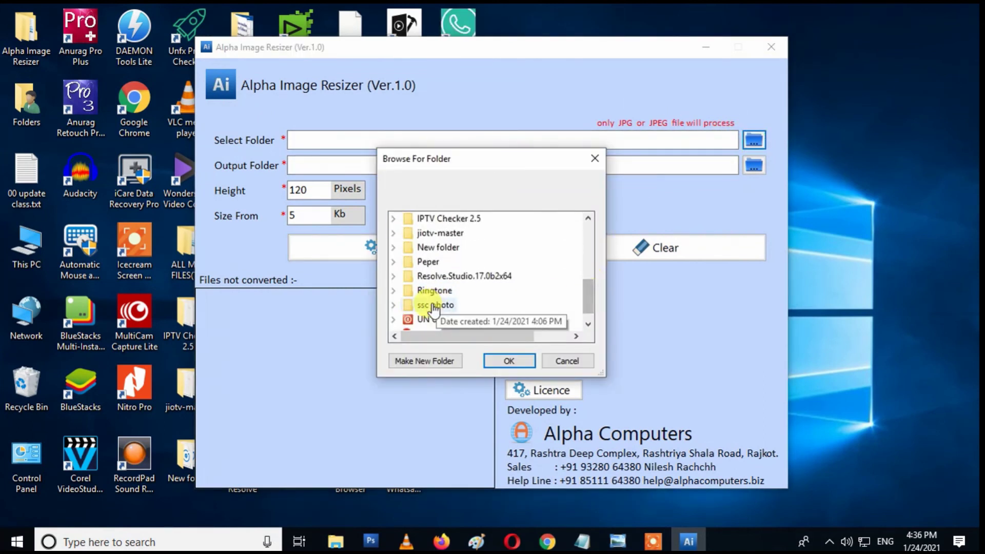
{"action": "double_click", "coordinate": [441, 305]}
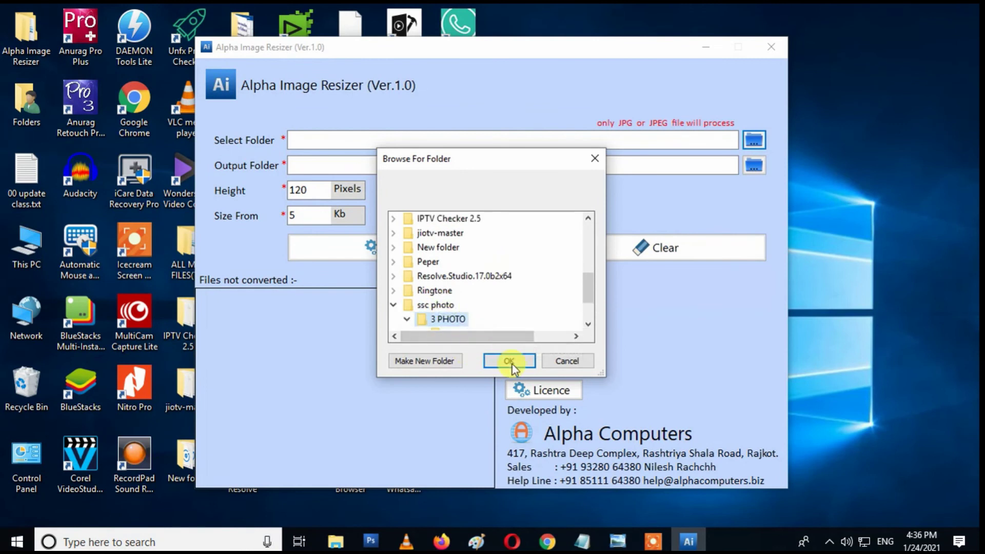
{"action": "left_click", "coordinate": [513, 361]}
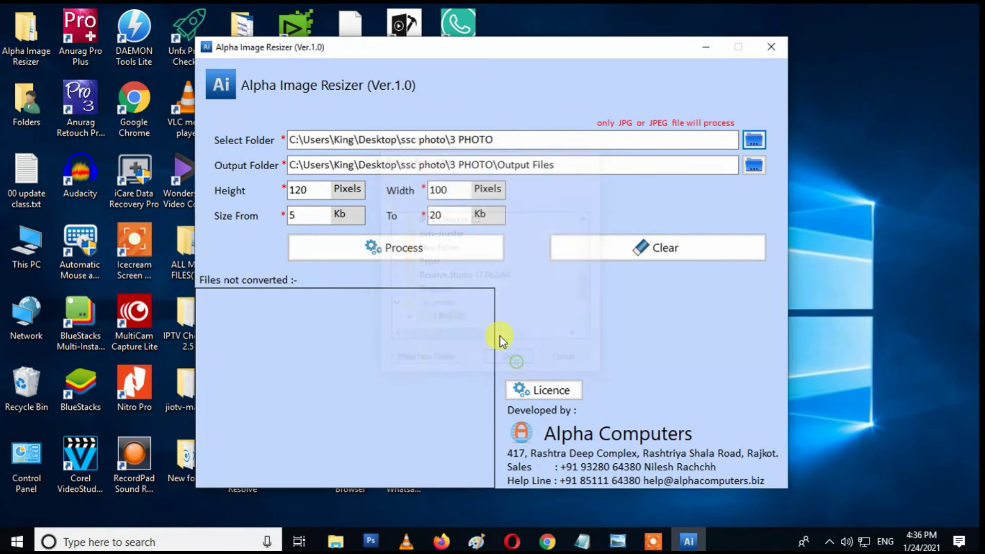
{"action": "left_click", "coordinate": [402, 251]}
{"action": "left_click", "coordinate": [543, 323]}
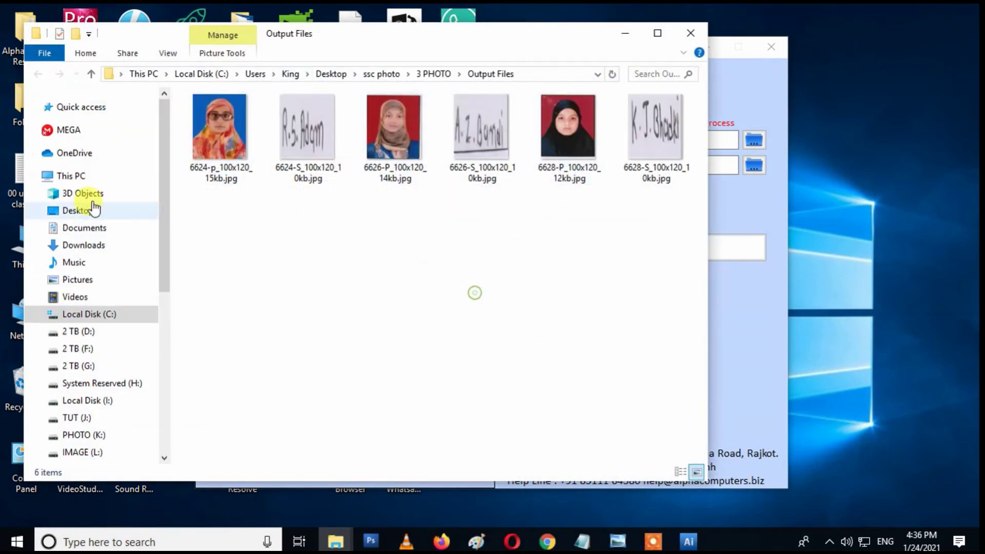
Try deleting the three remaining originals in 3 PHOTO, cancel the blocked deletion, close the window.
{"action": "left_click", "coordinate": [91, 74]}
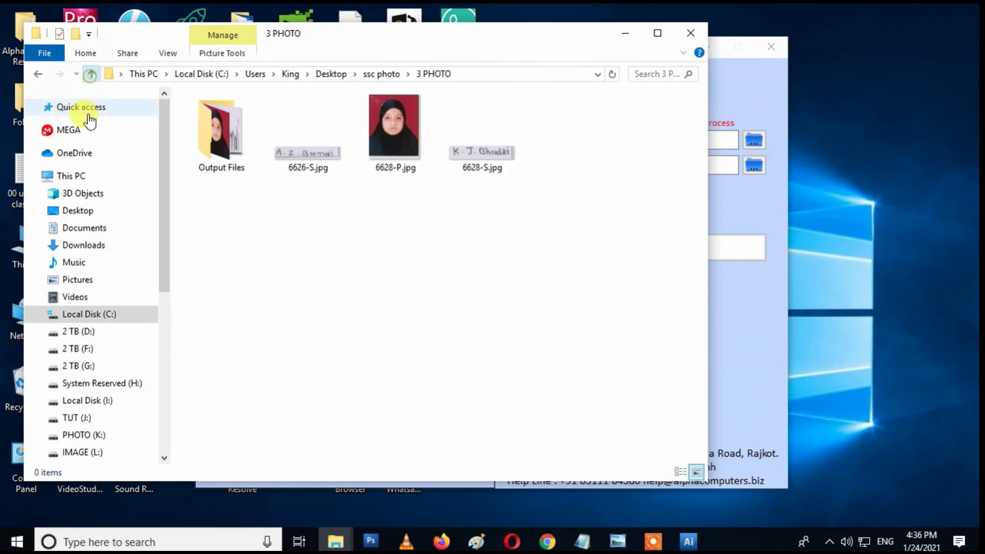
{"action": "left_click", "coordinate": [331, 163]}
{"action": "left_click", "coordinate": [472, 148], "text": "shift"}
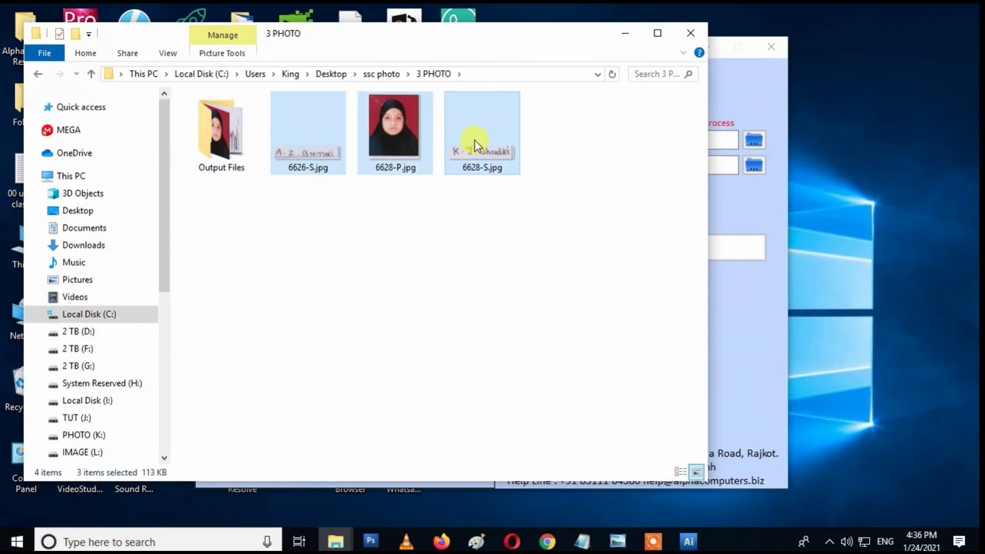
{"action": "key", "text": "Delete"}
{"action": "left_click", "coordinate": [575, 226]}
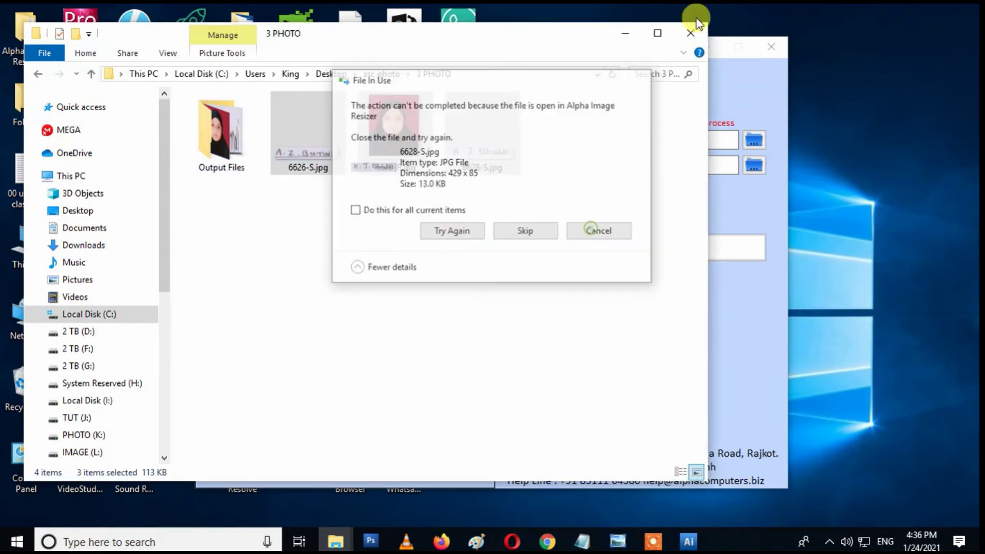
{"action": "left_click", "coordinate": [694, 32]}
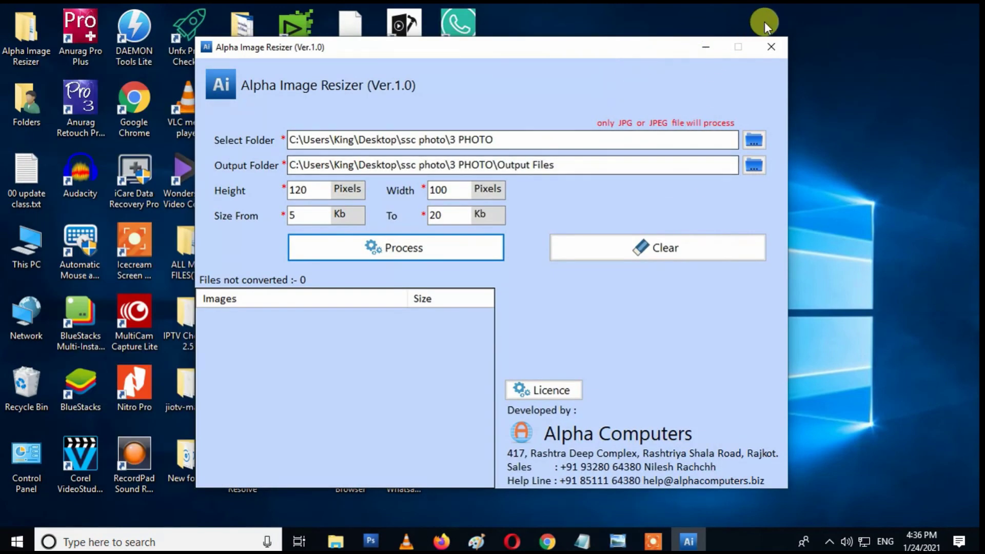
Close Alpha Image Resizer and select the three photos in the Cut photo folder.
{"action": "left_click", "coordinate": [767, 19]}
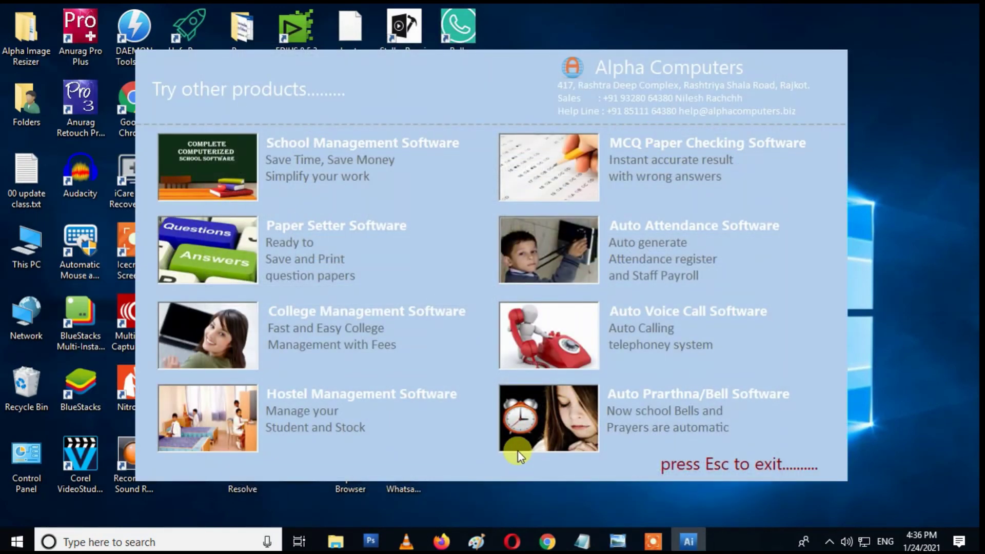
{"action": "left_click", "coordinate": [518, 452]}
{"action": "double_click", "coordinate": [452, 113]}
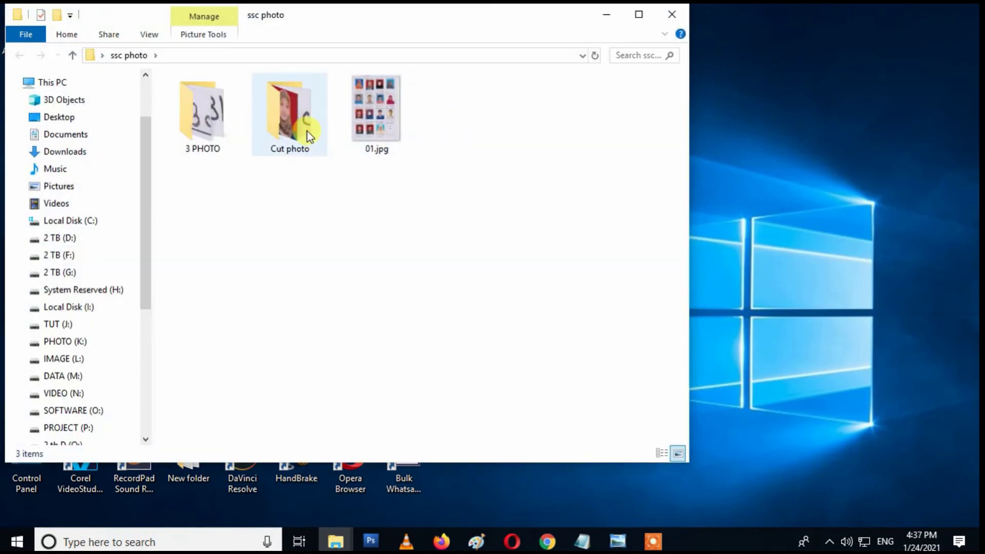
{"action": "double_click", "coordinate": [307, 134]}
{"action": "mouse_move", "coordinate": [456, 170]}
{"action": "left_mouse_down"}
{"action": "mouse_move", "coordinate": [267, 142]}
{"action": "mouse_move", "coordinate": [193, 102]}
{"action": "left_mouse_up"}
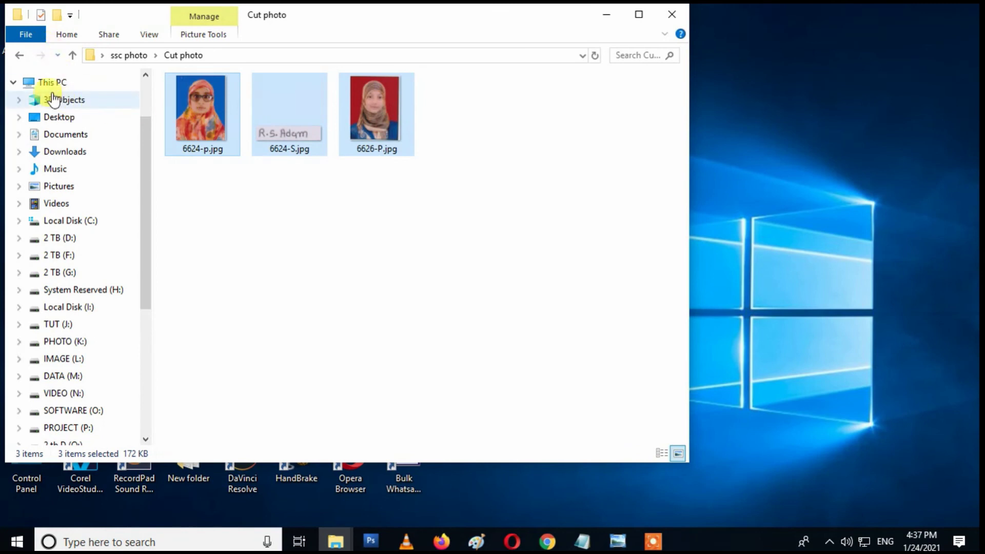
Delete the three remaining originals from 3 PHOTO and check Output Files holds six resized images.
{"action": "left_click", "coordinate": [20, 55]}
{"action": "double_click", "coordinate": [211, 122]}
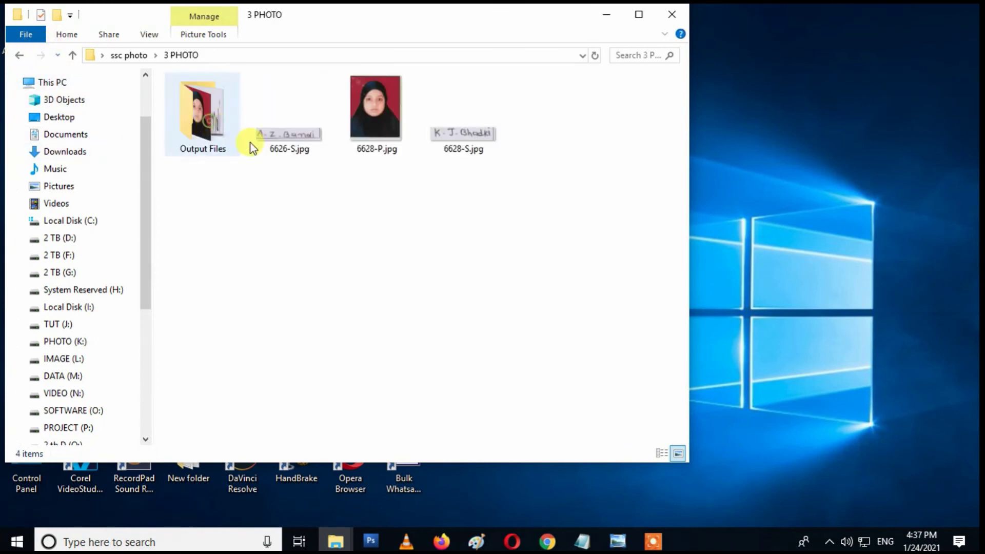
{"action": "left_click_drag", "start_coordinate": [513, 161], "coordinate": [254, 98]}
{"action": "key", "text": "Delete"}
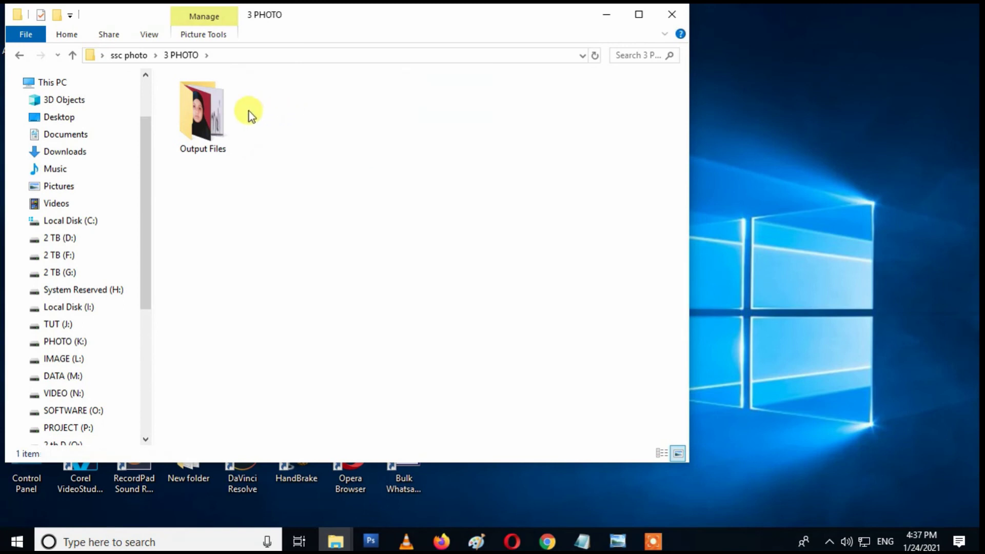
{"action": "double_click", "coordinate": [219, 111]}
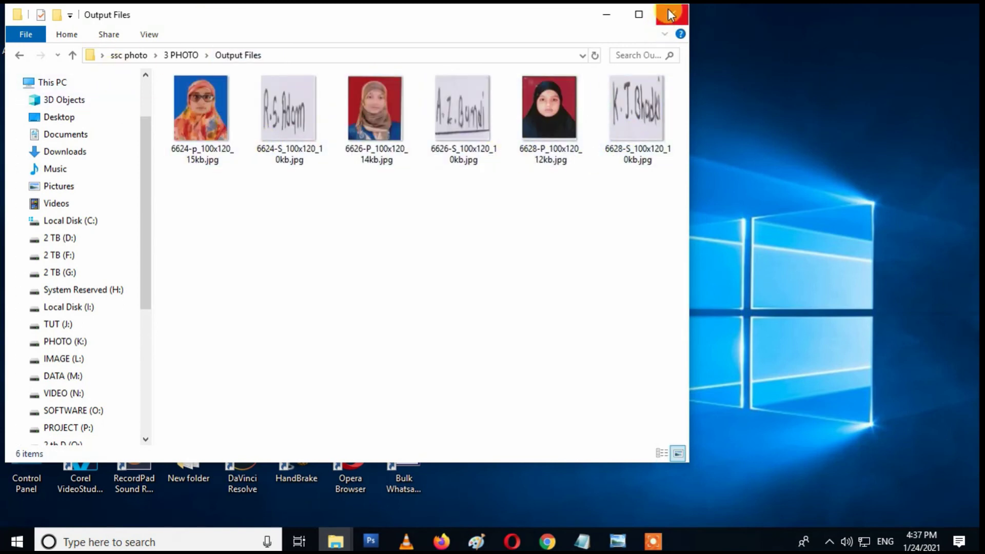
{"action": "left_click", "coordinate": [669, 15]}
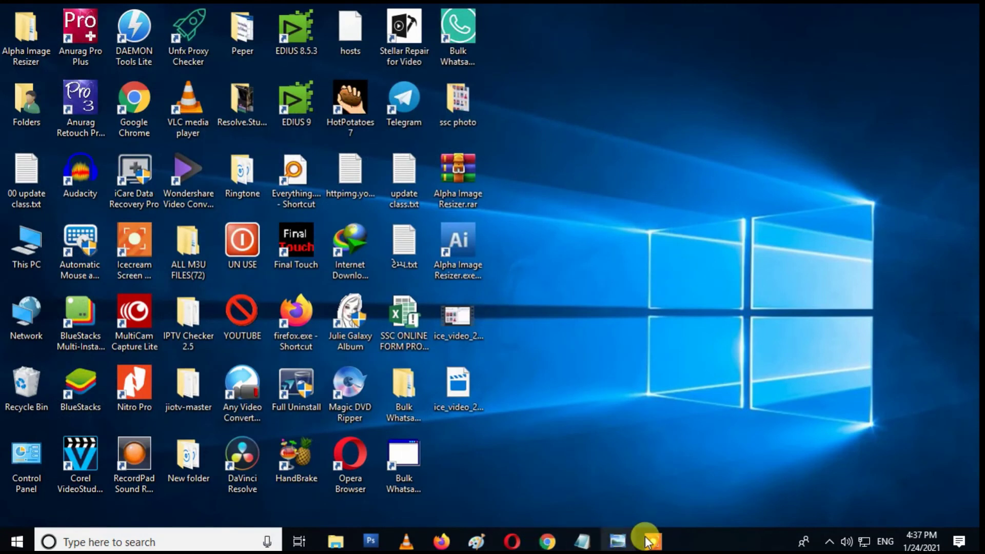
{"action": "left_click", "coordinate": [651, 542]}
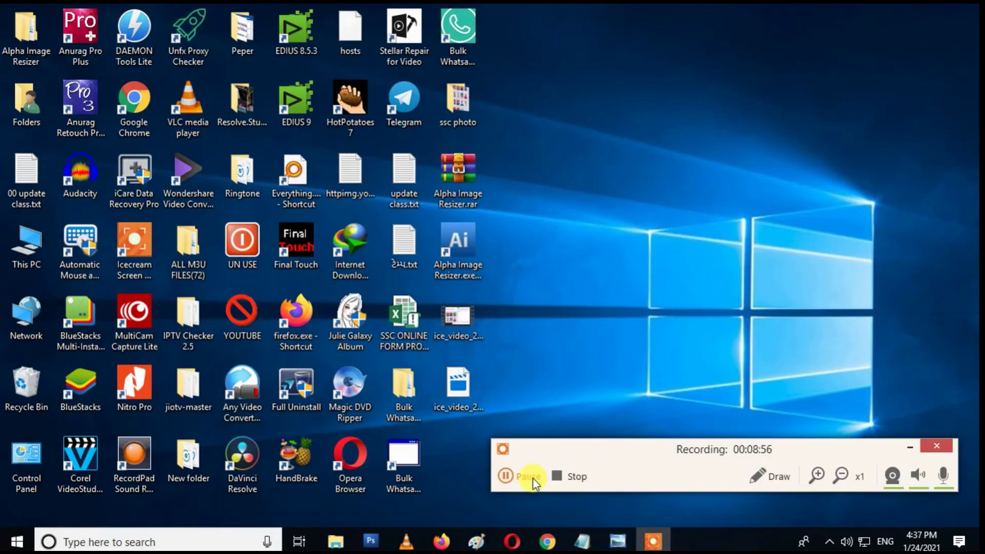
{"action": "left_click", "coordinate": [515, 483]}
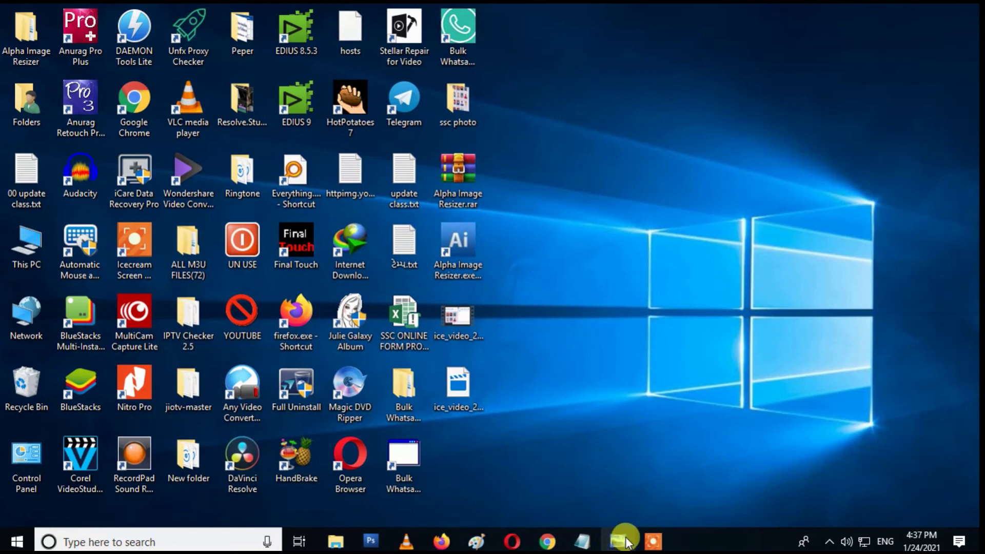
{"action": "left_click", "coordinate": [667, 542]}
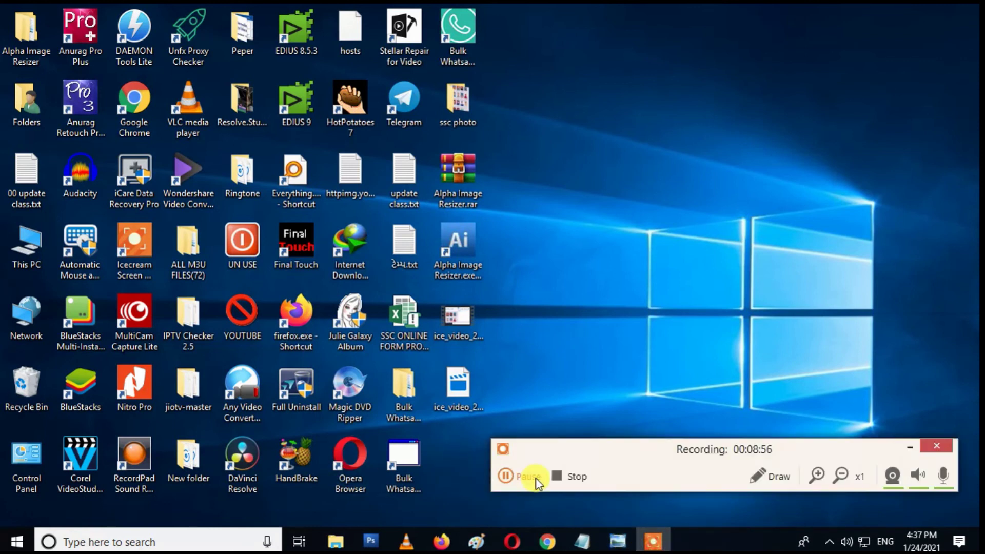